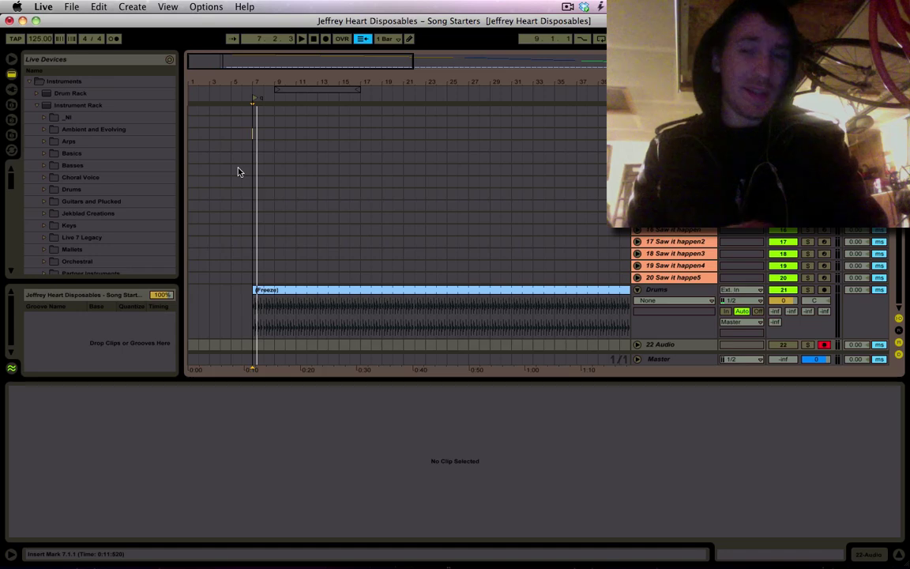
Place the insert marker at bar 7 on the first track of the arrangement
scroll(238, 171, up, 5)
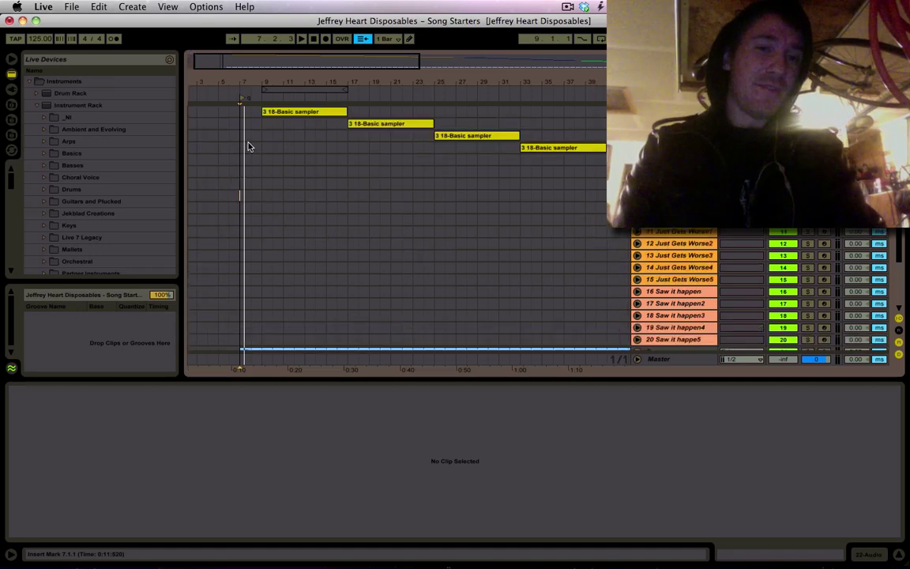
click(238, 116)
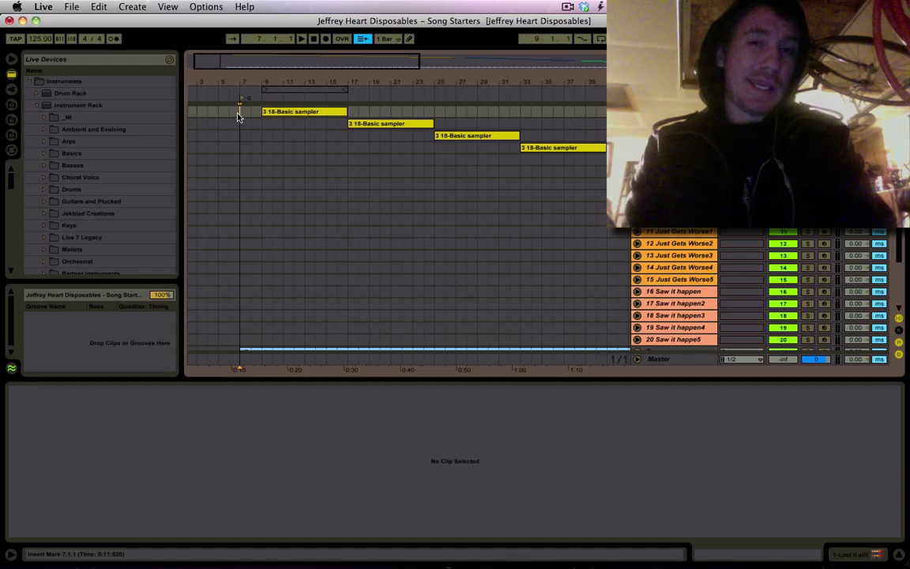
Switch to Finder and examine the Song Starters zip archive and .alp Live Pack in the Desktop folder
key(super+Tab)
key(super+Tab)
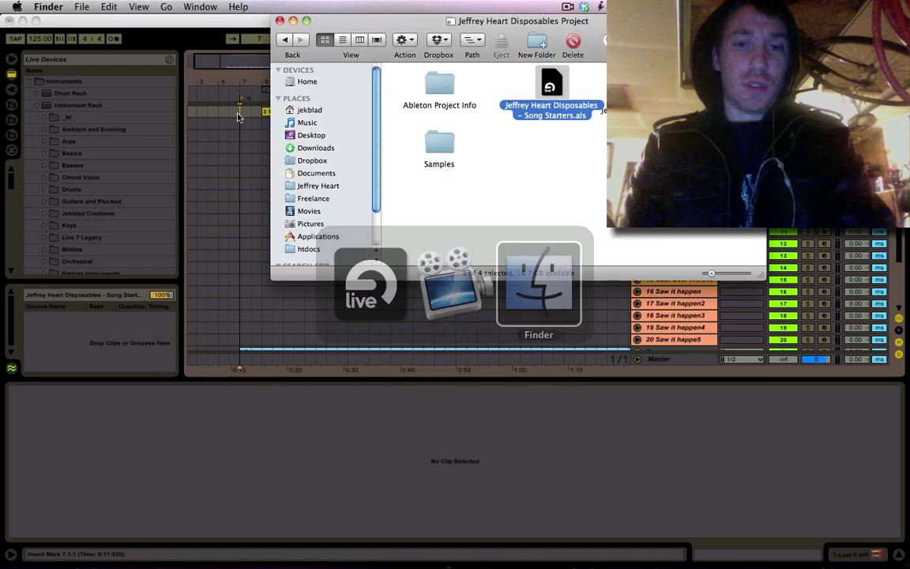
click(501, 153)
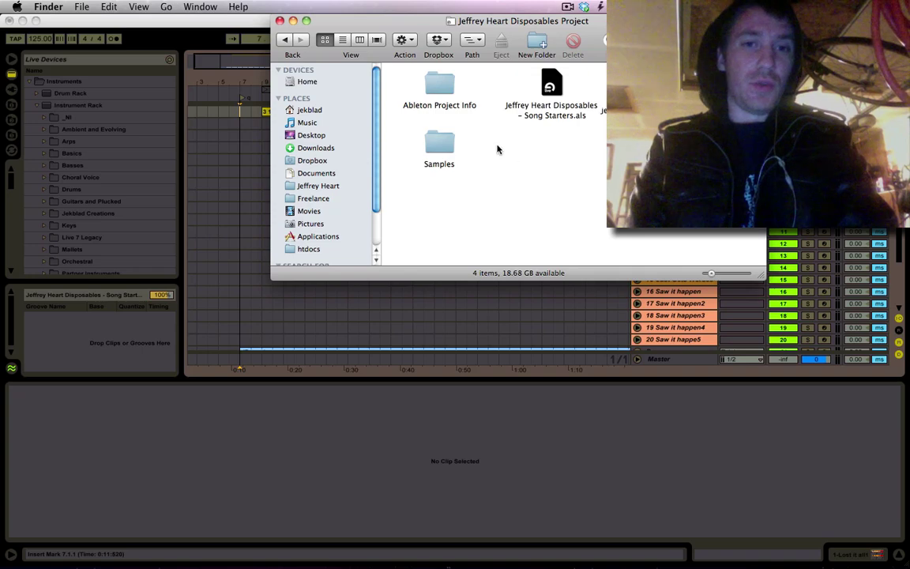
key(super+[)
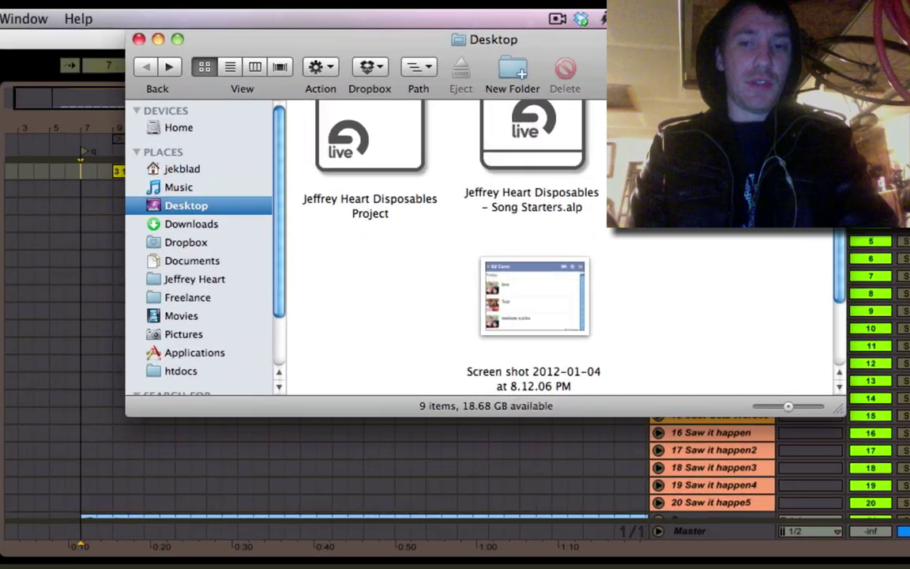
scroll(728, 129, up, 1)
scroll(832, 245, up, 2)
click(726, 232)
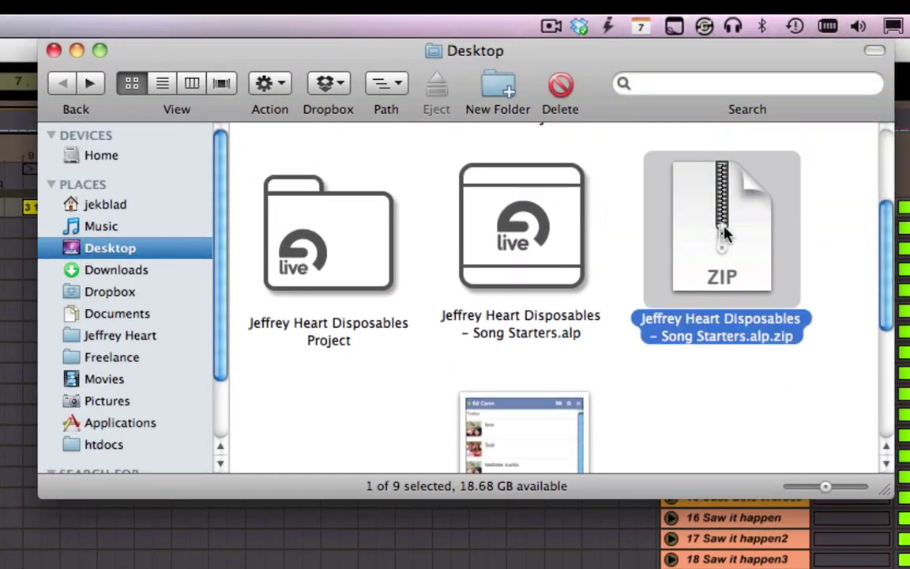
click(532, 251)
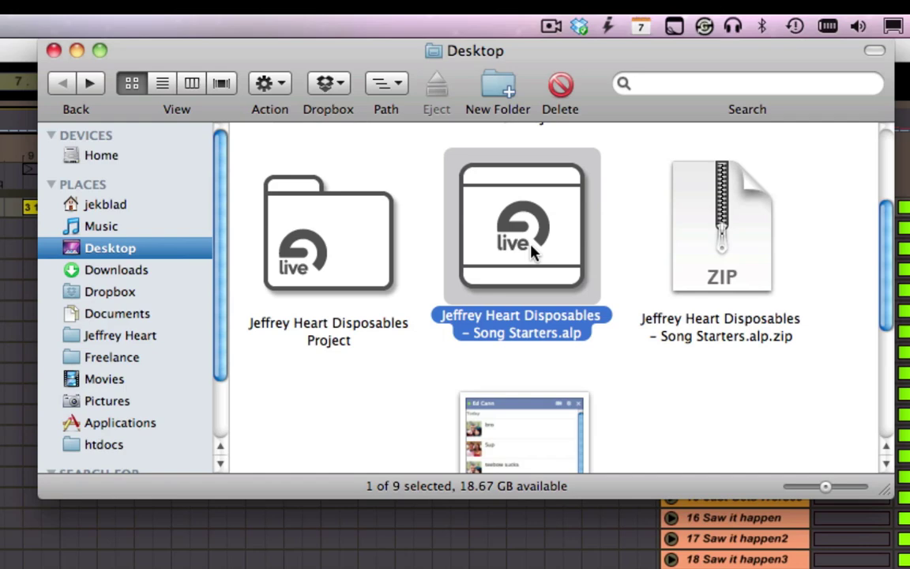
Open the Jeffrey Heart Disposables Project folder and load "Jeffrey Heart Disposables - Song Starters.als" in Live
click(377, 207)
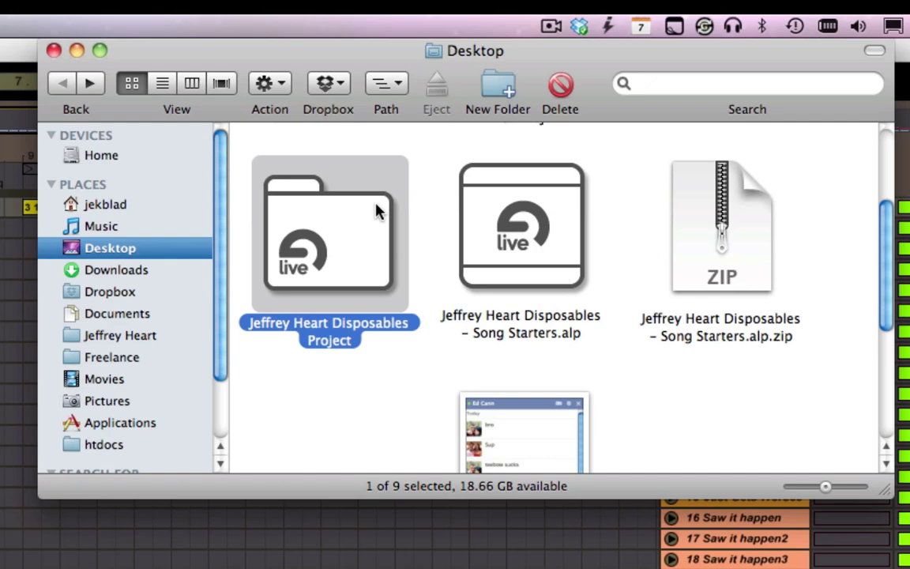
double_click(377, 209)
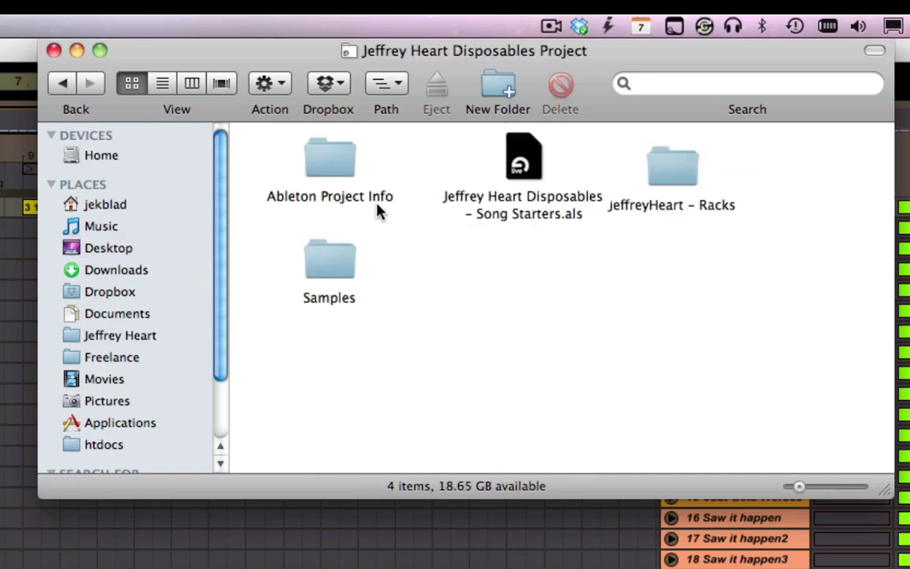
click(519, 163)
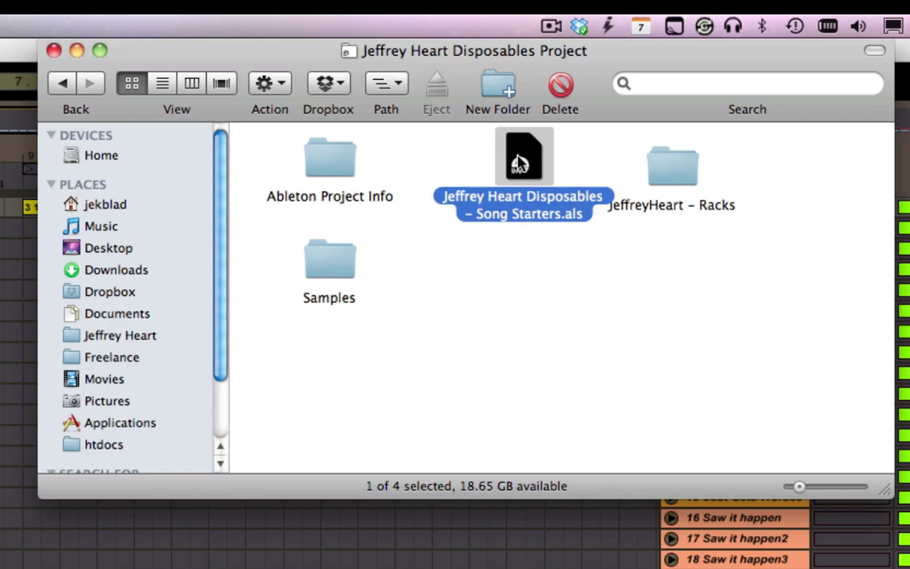
double_click(519, 163)
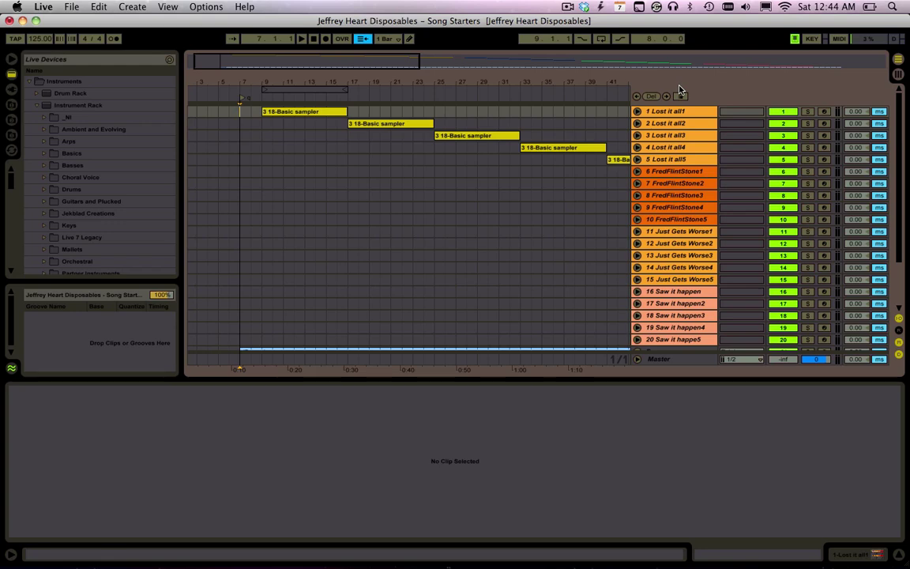
Step through the five Lost it all tracks and return to Lost it all1
click(676, 112)
key(Down)
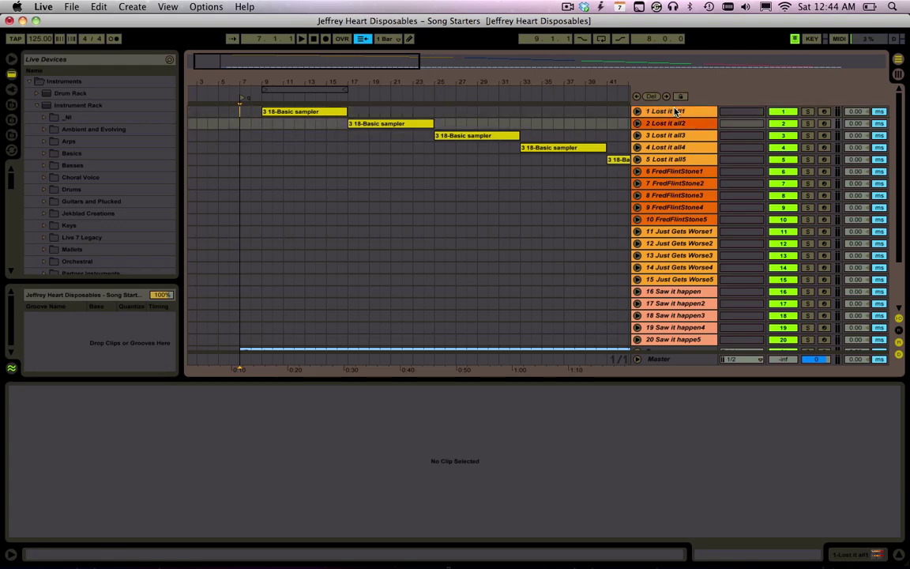
key(Down)
key(Down)
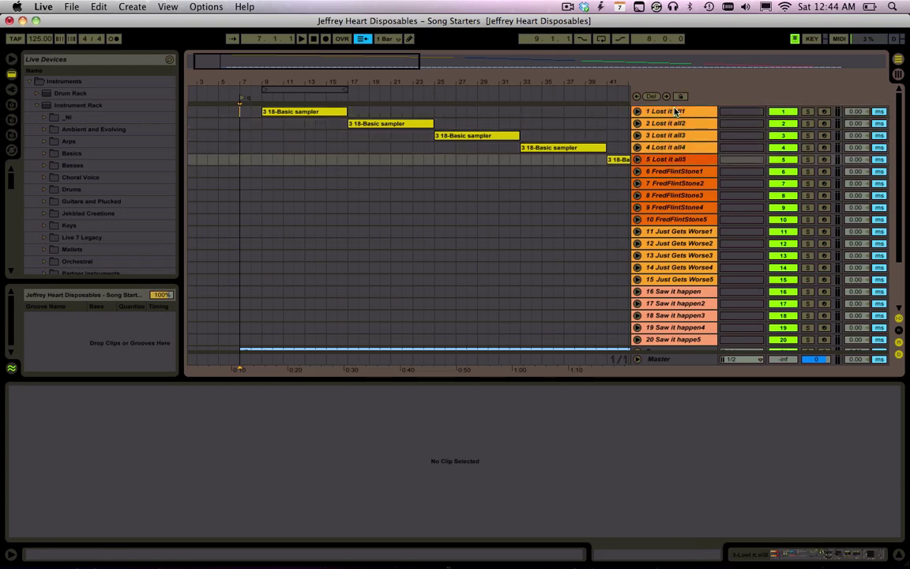
key(Up)
key(Up)
key(Up)
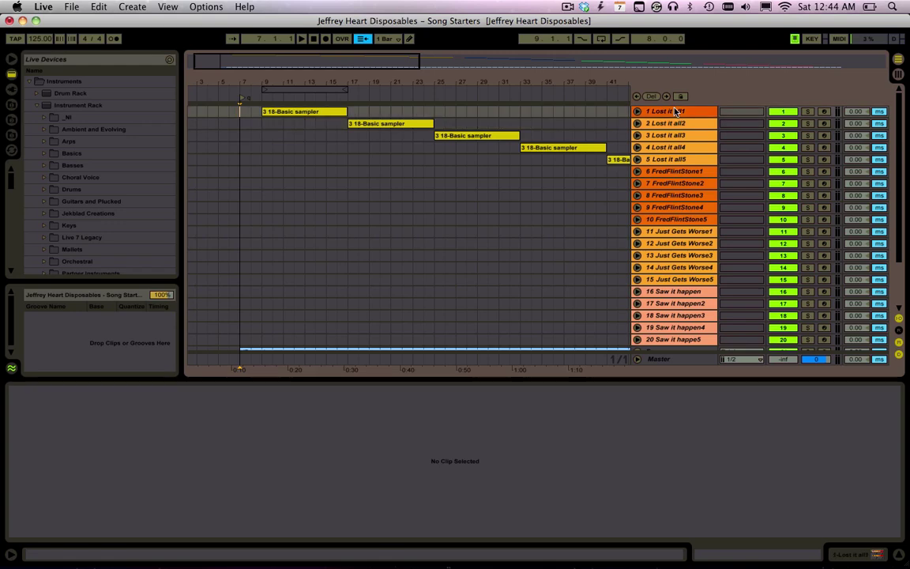
Show the devices of the Lost it all1 track, expand the rack's chain list and devices, and select the Lost chain
double_click(675, 112)
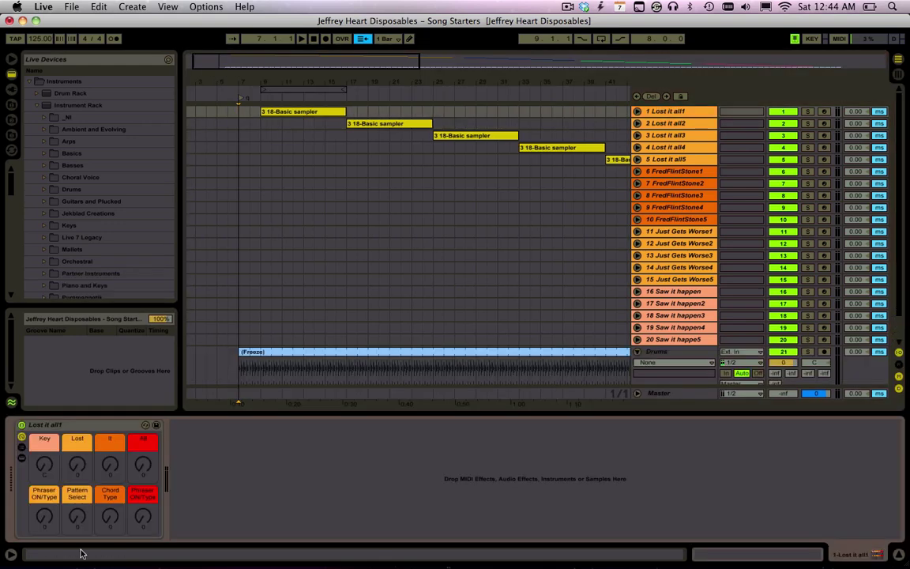
click(21, 447)
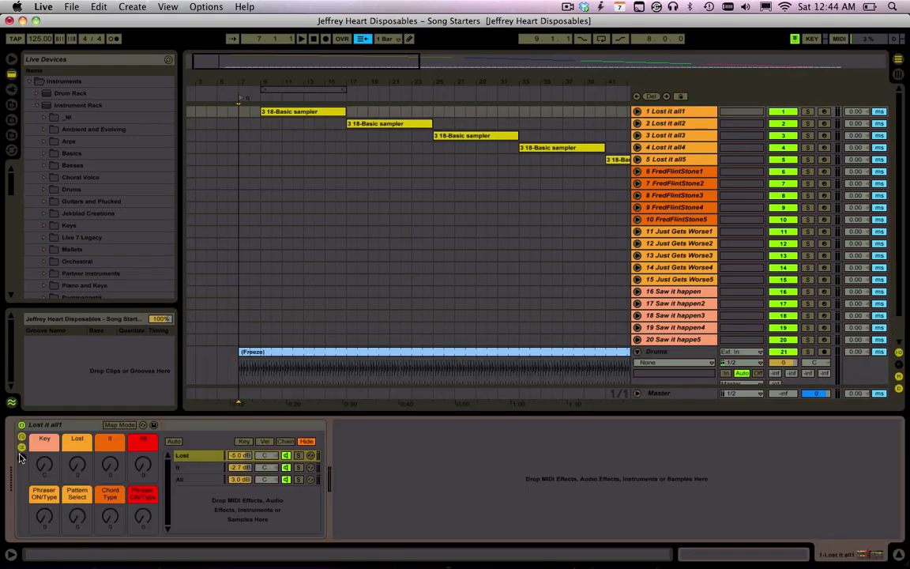
click(21, 457)
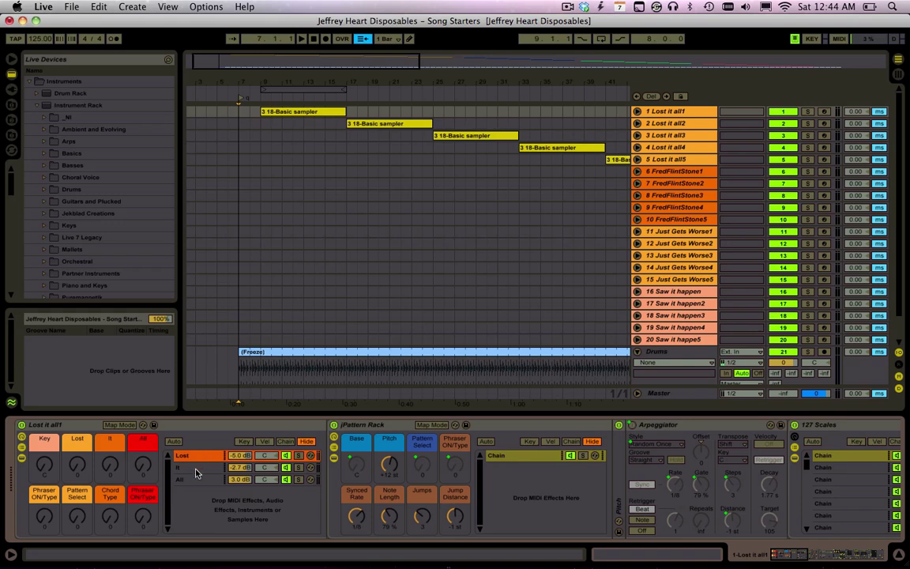
click(198, 468)
click(202, 457)
Open file management for the current project and export all of its files to the Library
click(73, 5)
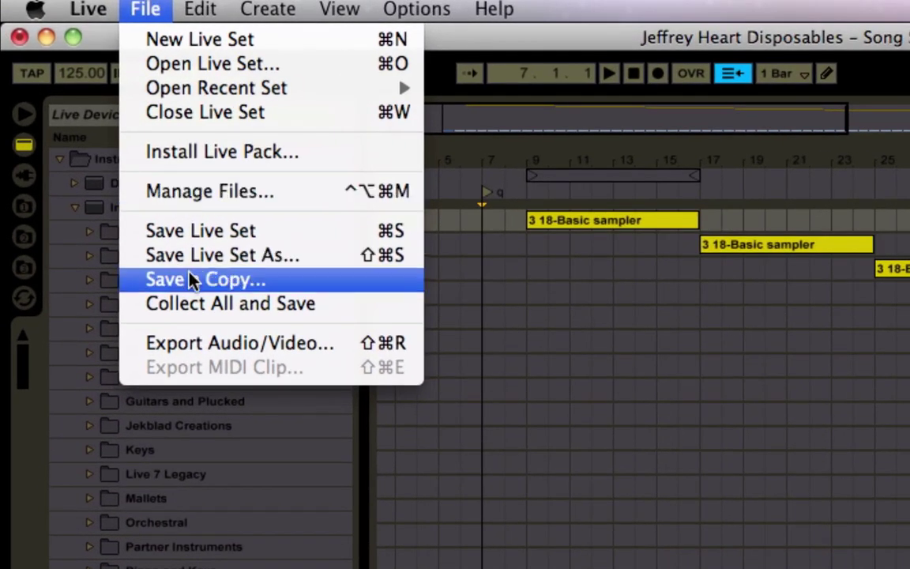
click(199, 194)
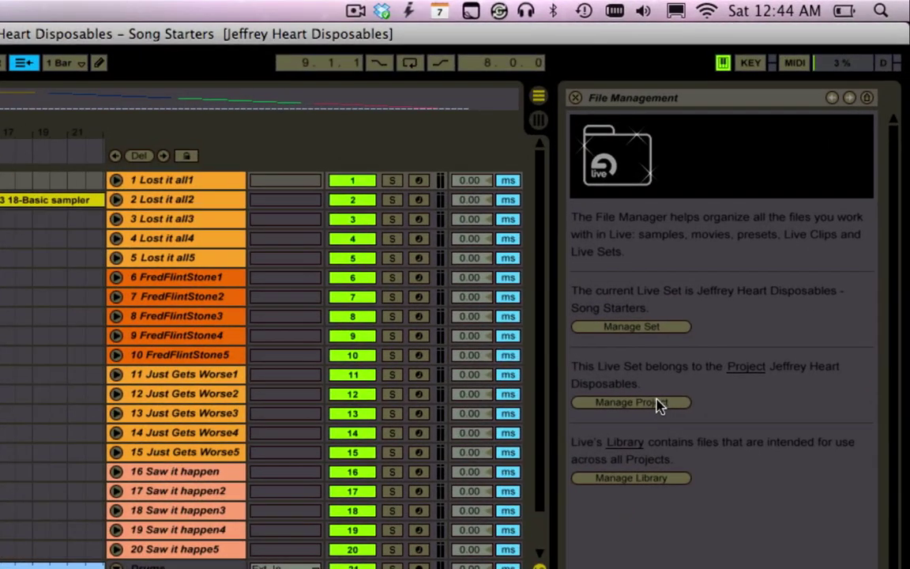
click(661, 404)
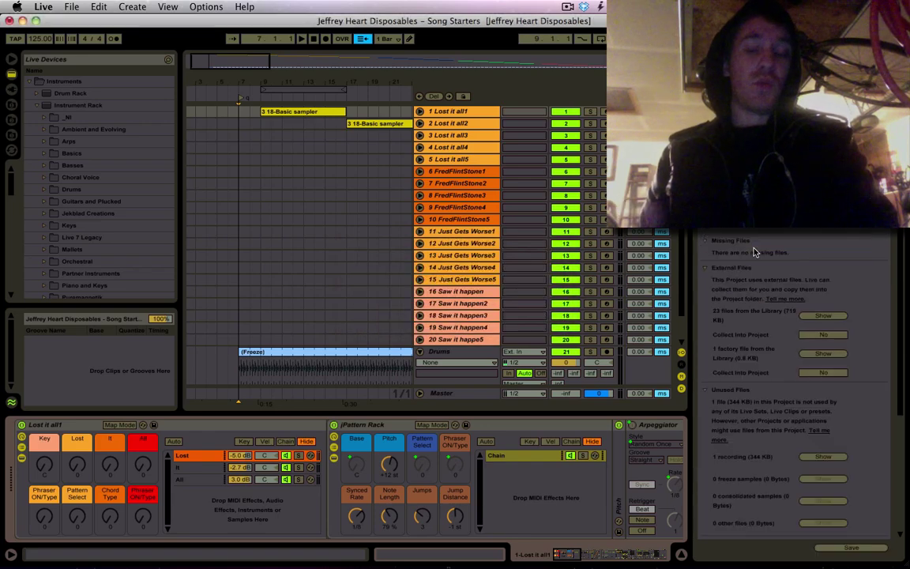
scroll(756, 251, down, 5)
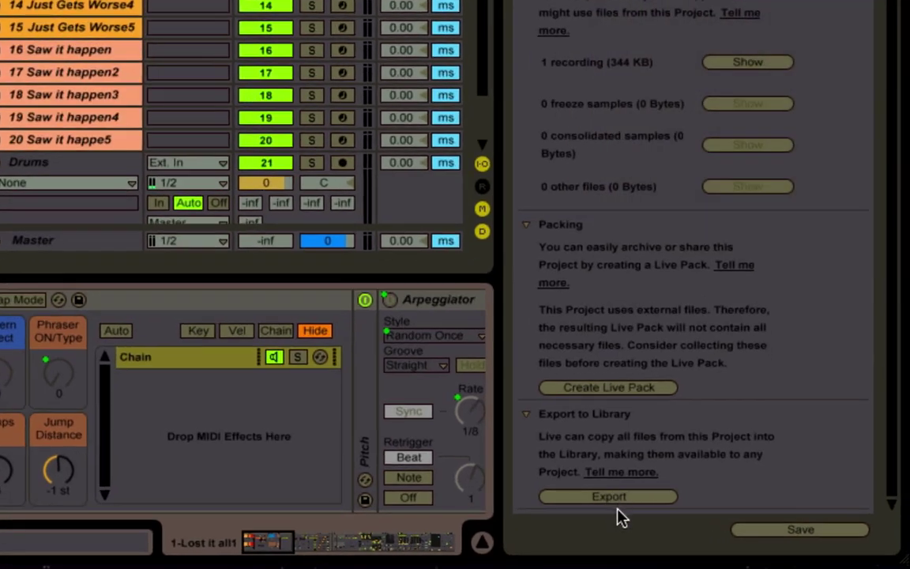
click(609, 498)
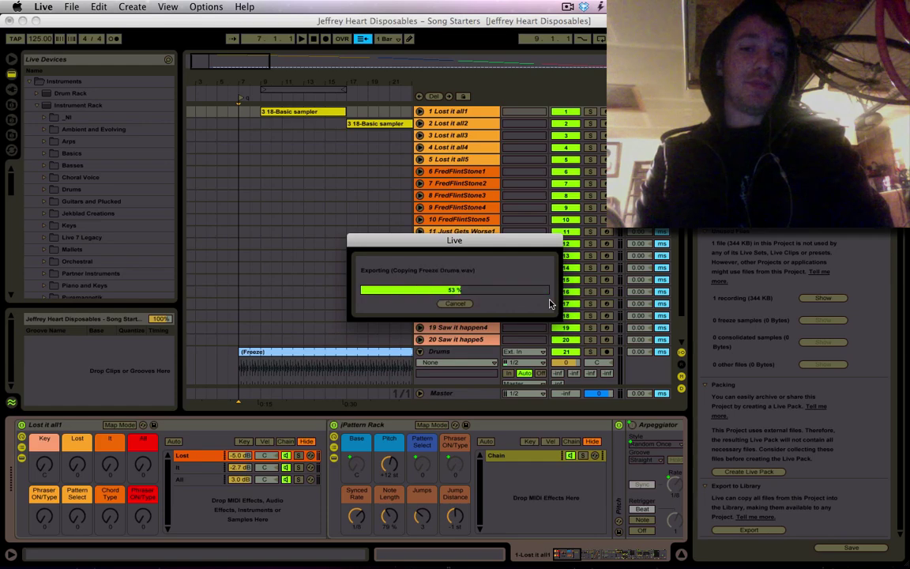
click(551, 304)
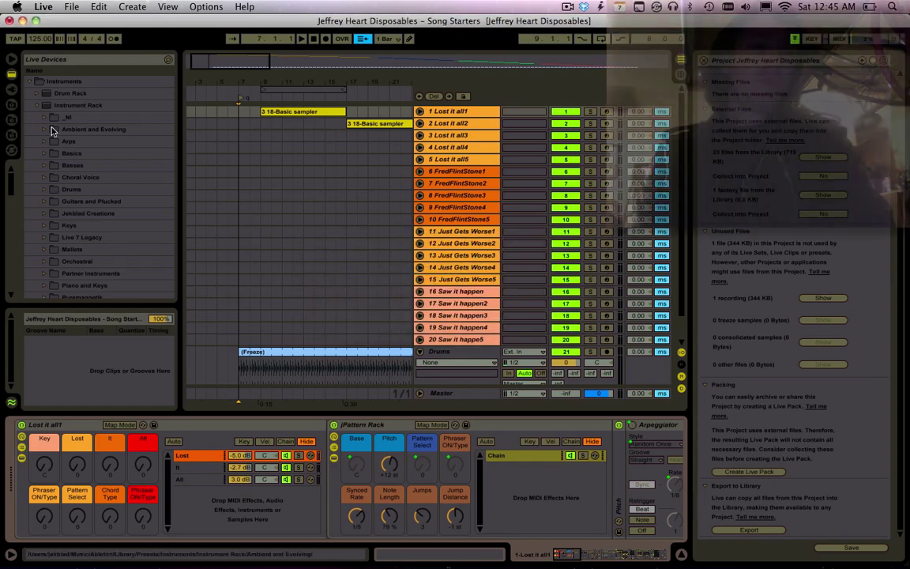
Show the current project's contents in the first file browser
click(11, 104)
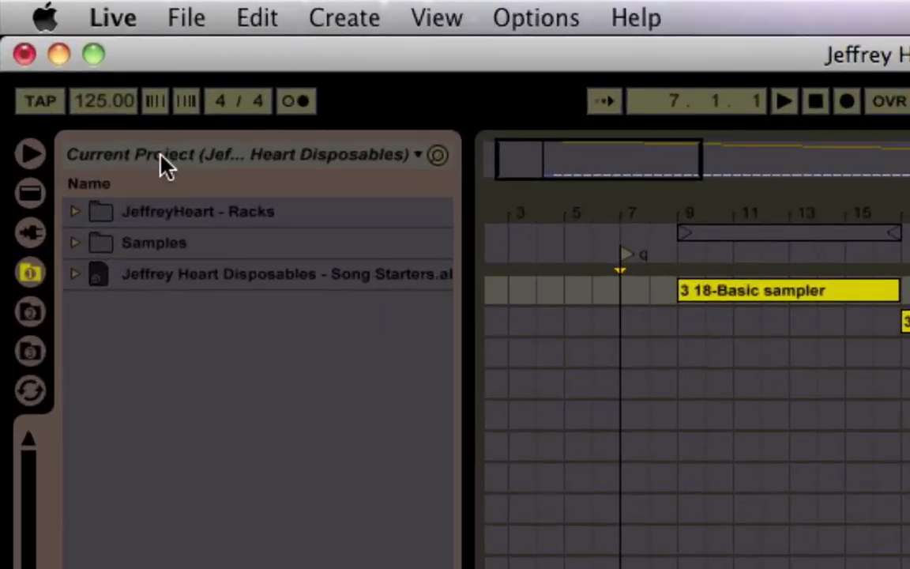
click(168, 154)
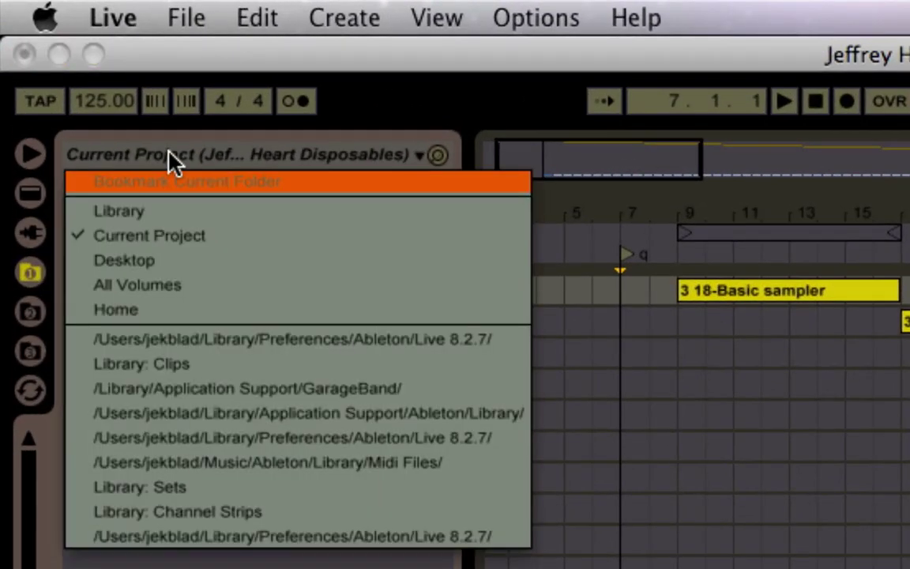
click(183, 237)
Collapse Instrument Rack in the Live Devices browser and transfer the project's JeffreyHeart - Racks folder into it
click(29, 191)
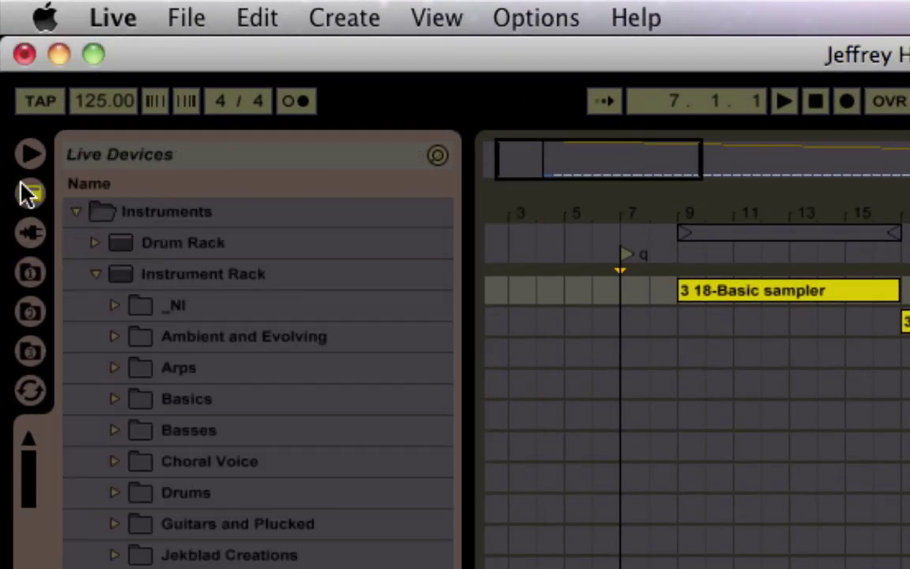
click(95, 273)
click(31, 273)
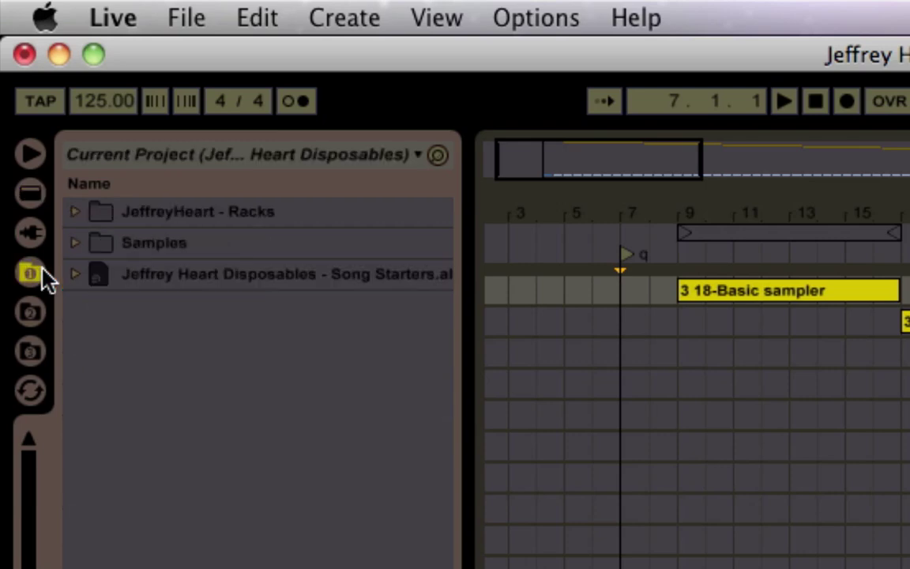
click(163, 215)
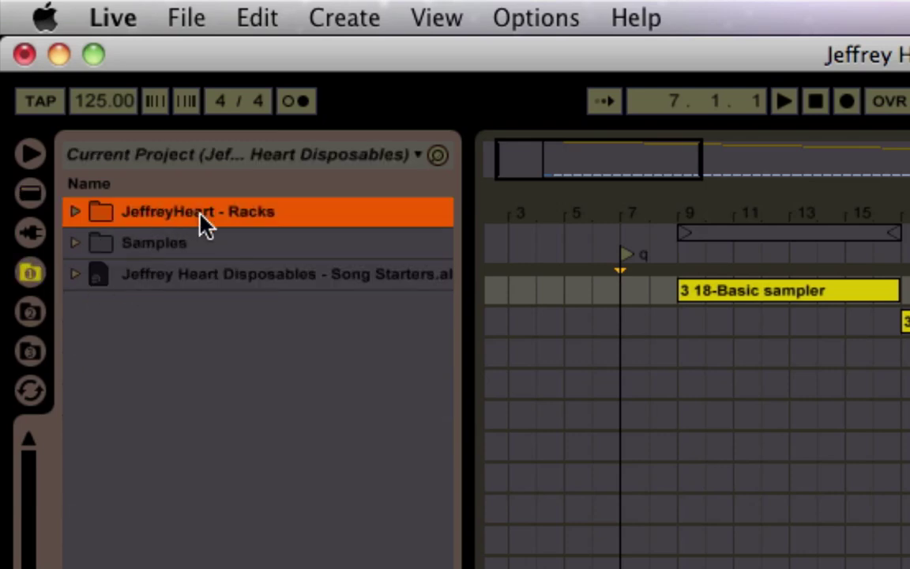
click(30, 192)
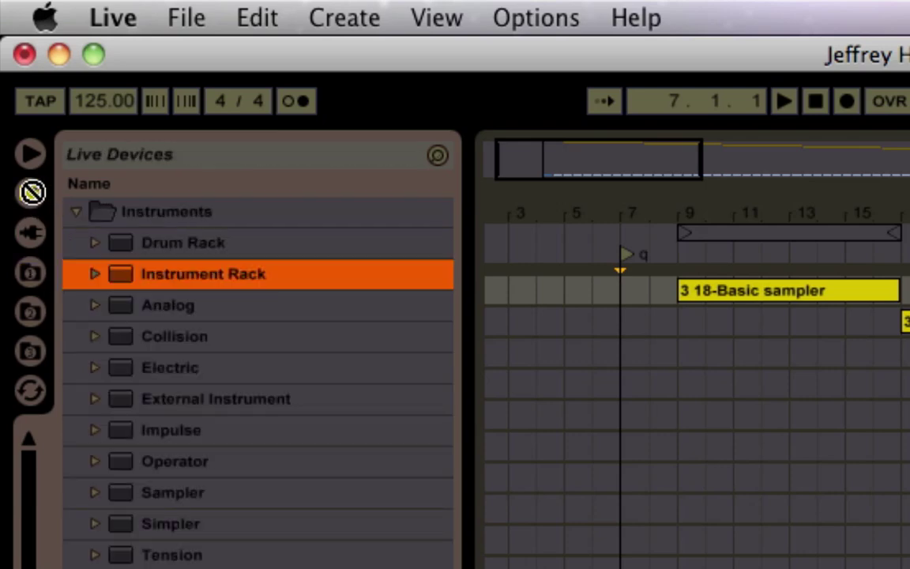
click(166, 282)
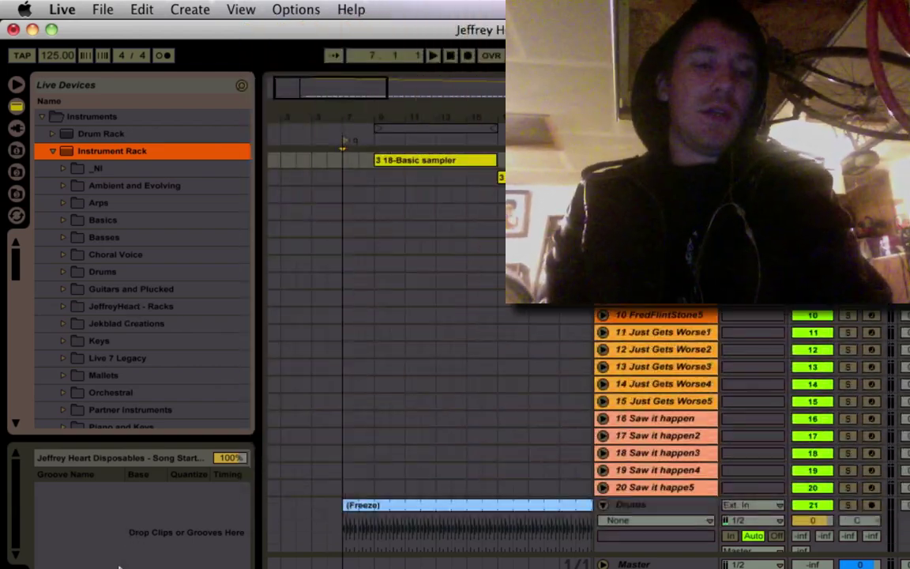
Set the Lost macro of the Lost it all1 rack to 1
click(120, 567)
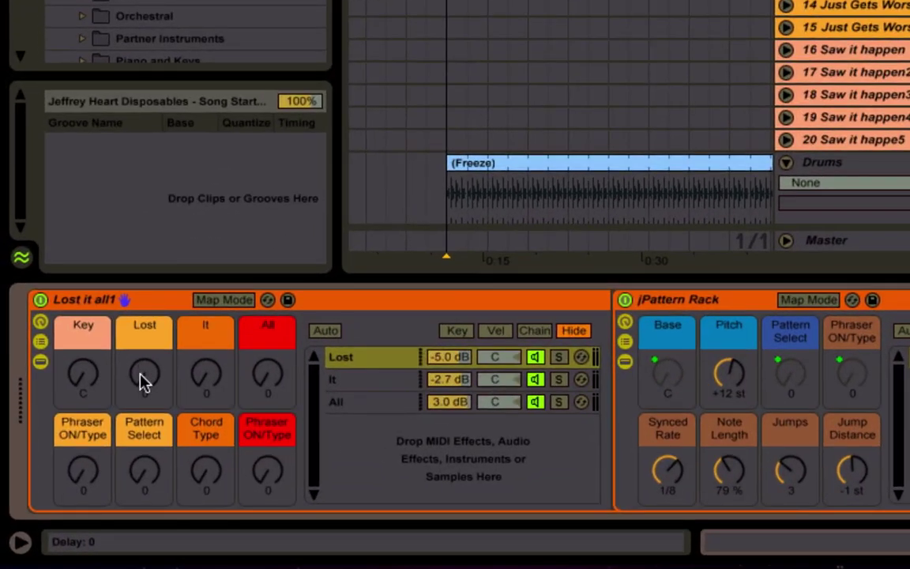
mouse_move(141, 375)
mouse_down()
mouse_move(140, 308)
mouse_move(141, 376)
mouse_up()
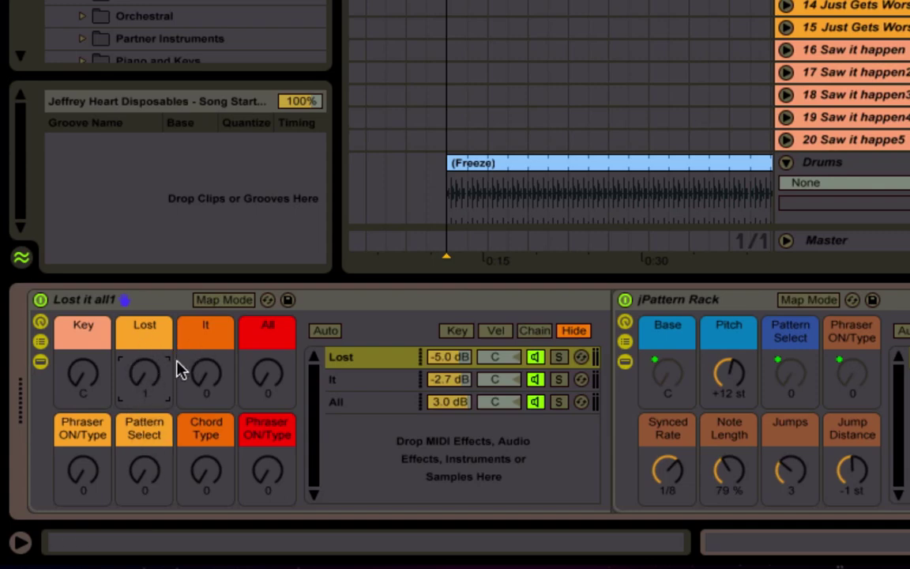
Look through the It and All chains of the Lost it all1 rack and return to the Lost chain
click(356, 386)
click(355, 402)
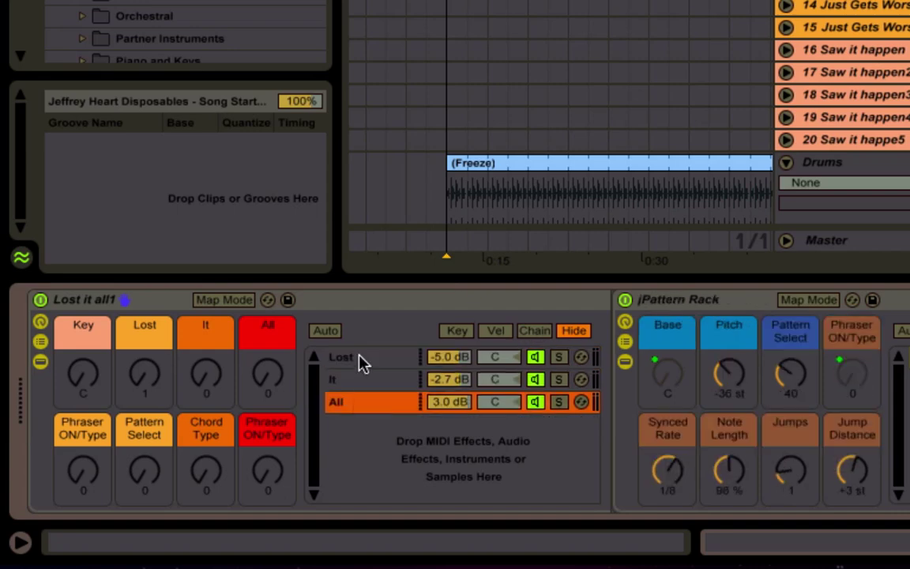
click(359, 358)
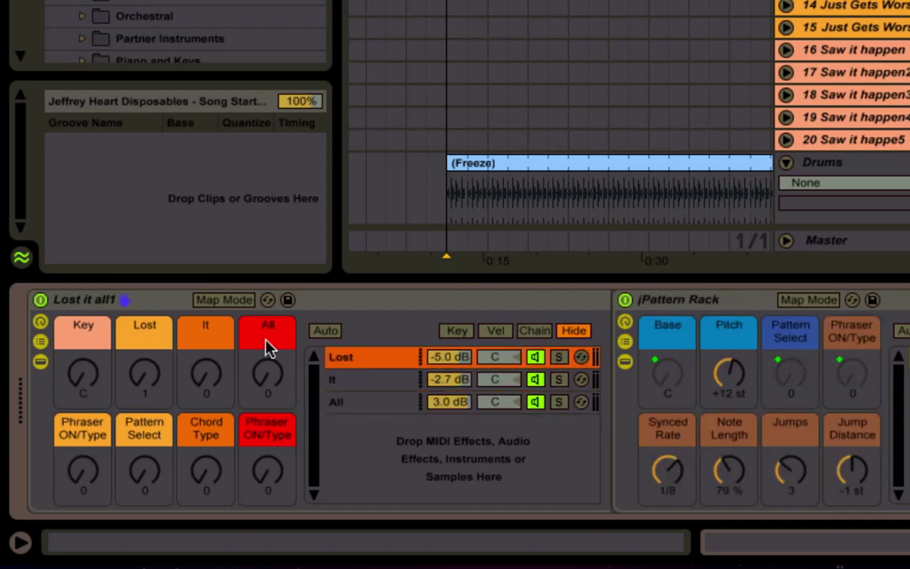
Recolor the Lost chain light orange to match the Lost macro
right_click(352, 365)
click(376, 332)
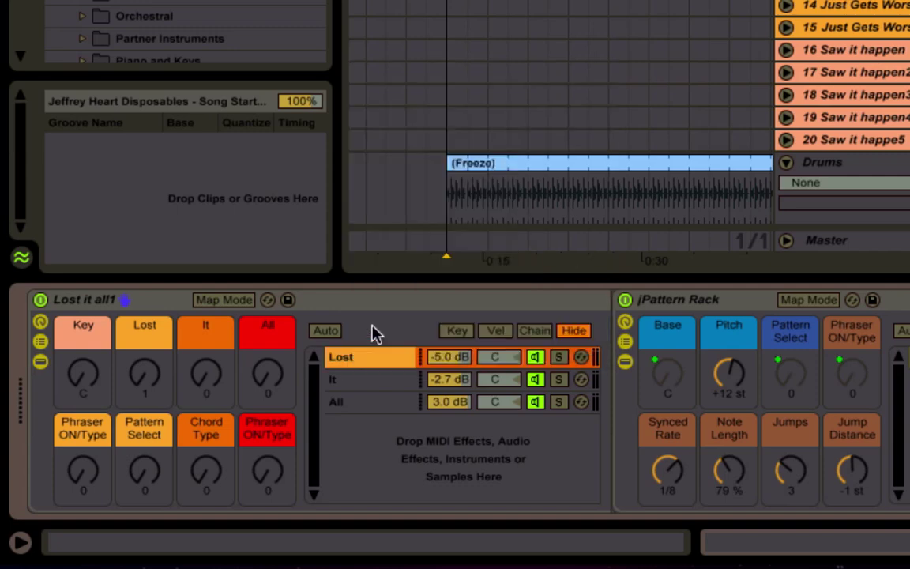
Try out the Lost and It macros of the Lost it all1 rack
key(super+z)
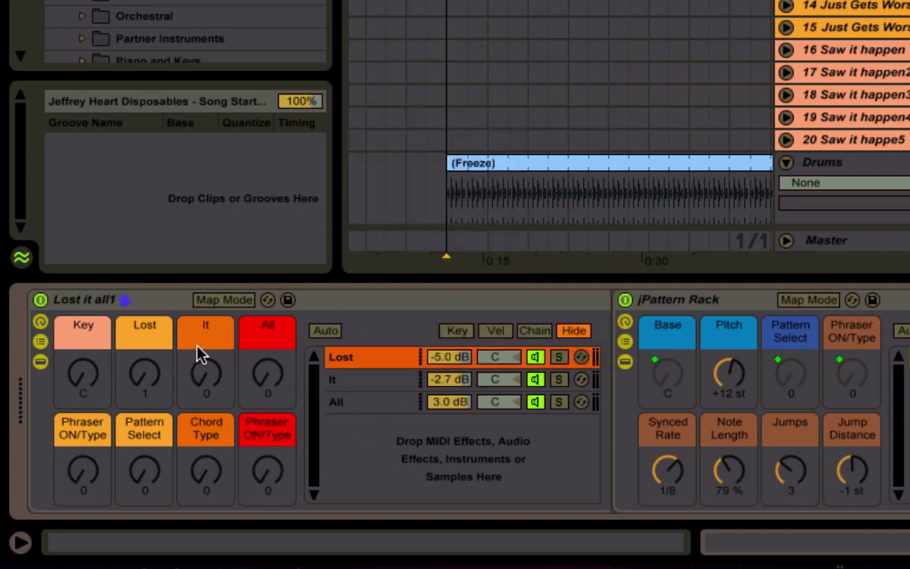
click(153, 348)
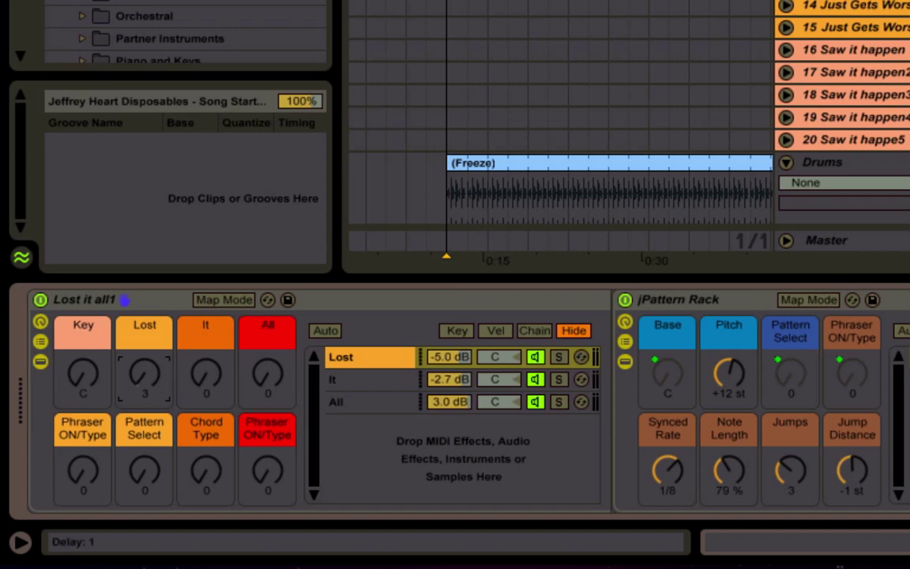
mouse_move(145, 373)
mouse_down()
mouse_move(145, 272)
mouse_move(144, 372)
mouse_up()
drag(212, 379, 212, 345)
Examine the macro mappings of the Lost it all1 rack and the jPattern Rack, and leave mapping mode
click(225, 300)
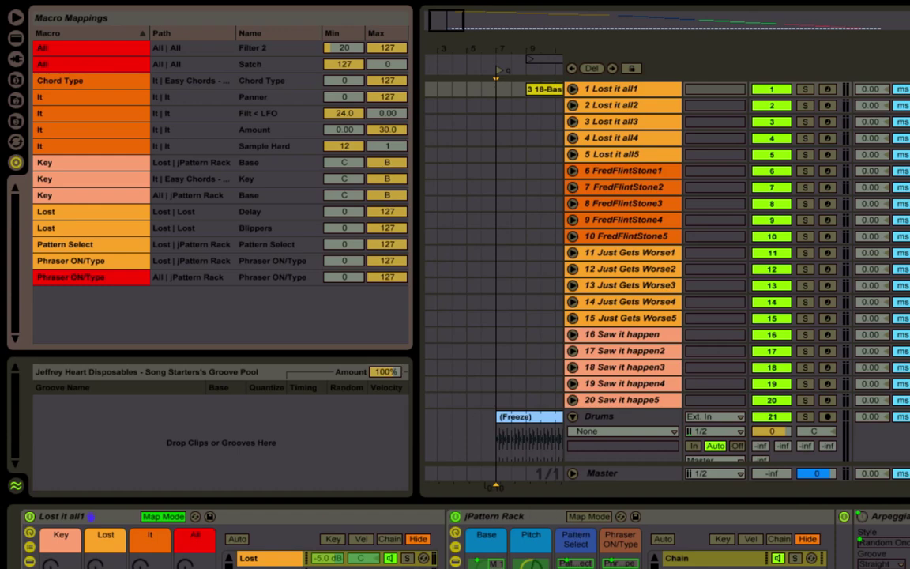
click(589, 516)
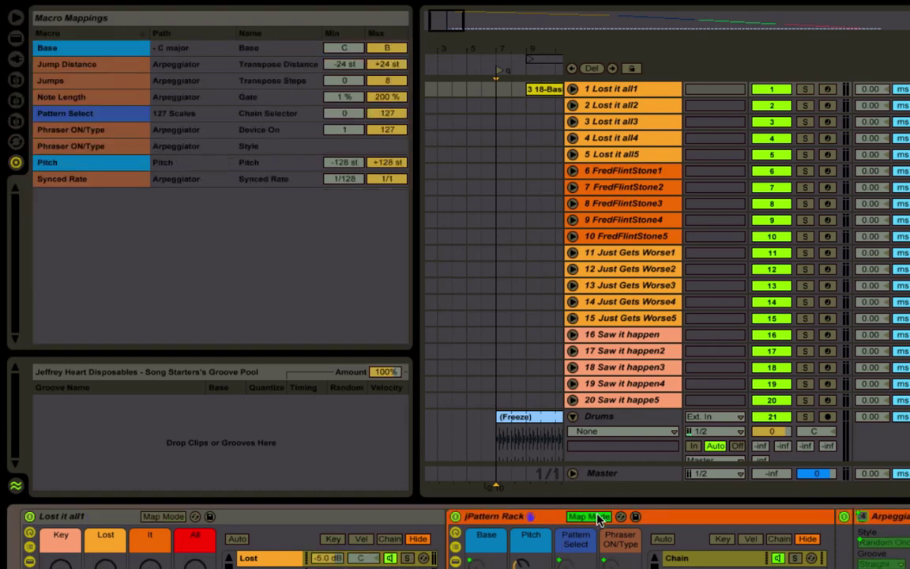
click(599, 521)
Hide the jPattern Rack's macro controls, fold the rack, and examine the macro mappings of the Lost rack beside it
click(455, 533)
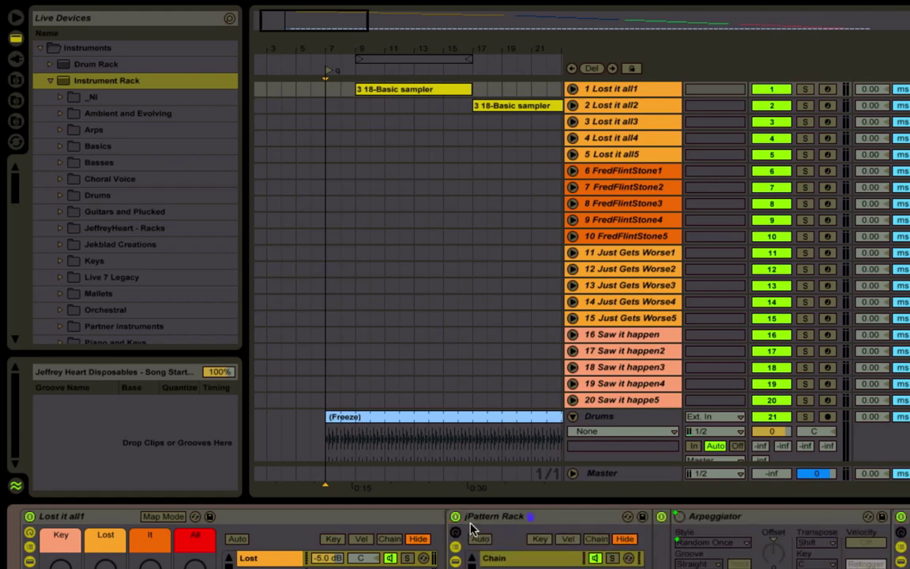
double_click(471, 520)
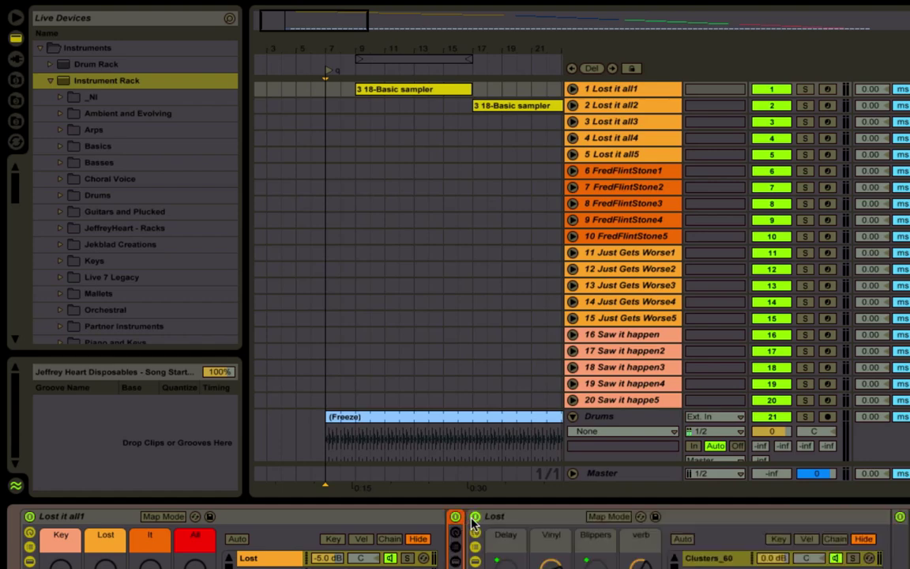
click(617, 519)
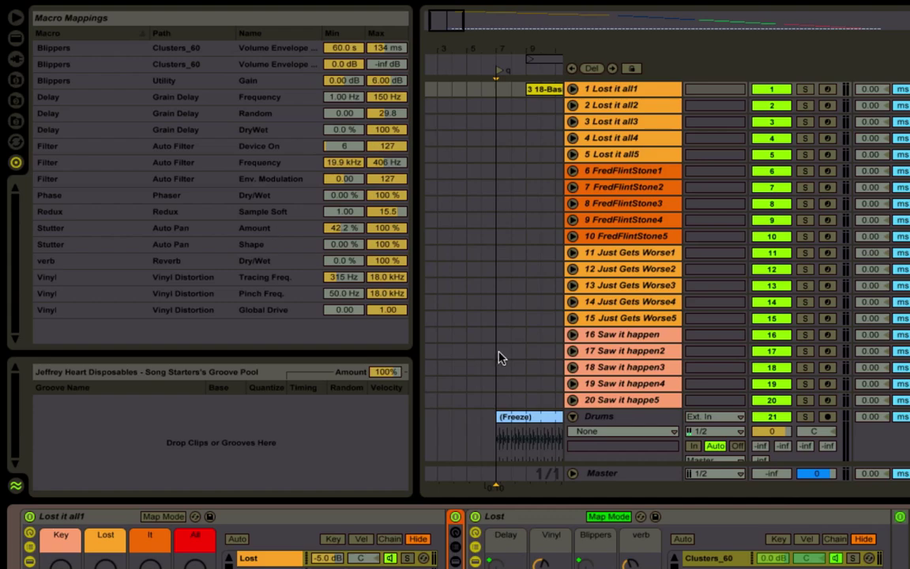
click(617, 518)
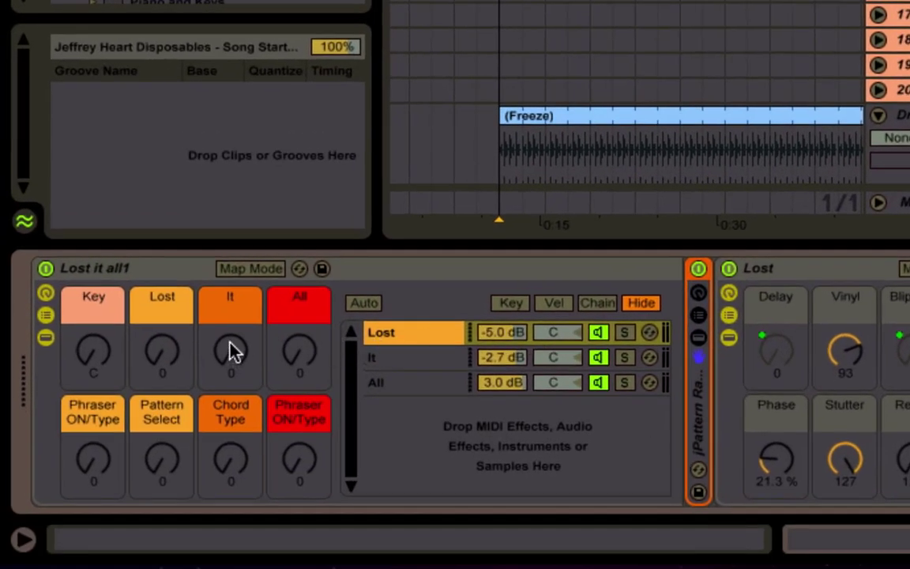
Unfold the jPattern Rack and show only its macro controls, with its chain list and devices hidden
mouse_move(168, 361)
mouse_down()
mouse_move(168, 261)
mouse_move(168, 361)
mouse_up()
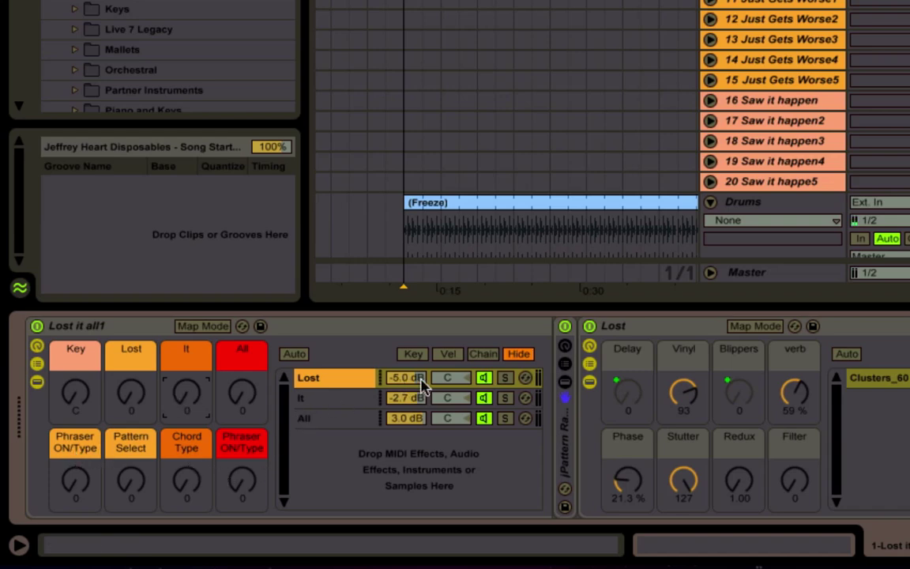
double_click(567, 403)
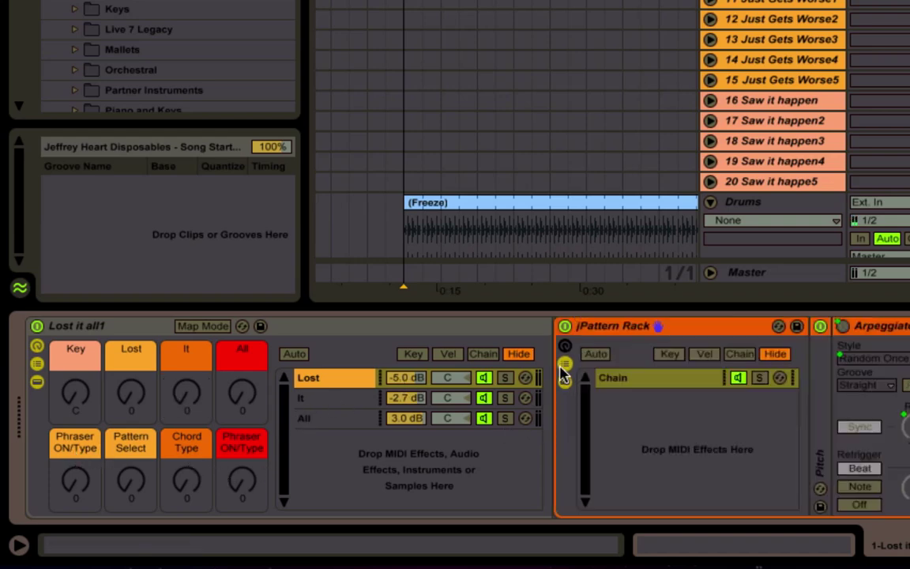
click(564, 347)
click(564, 364)
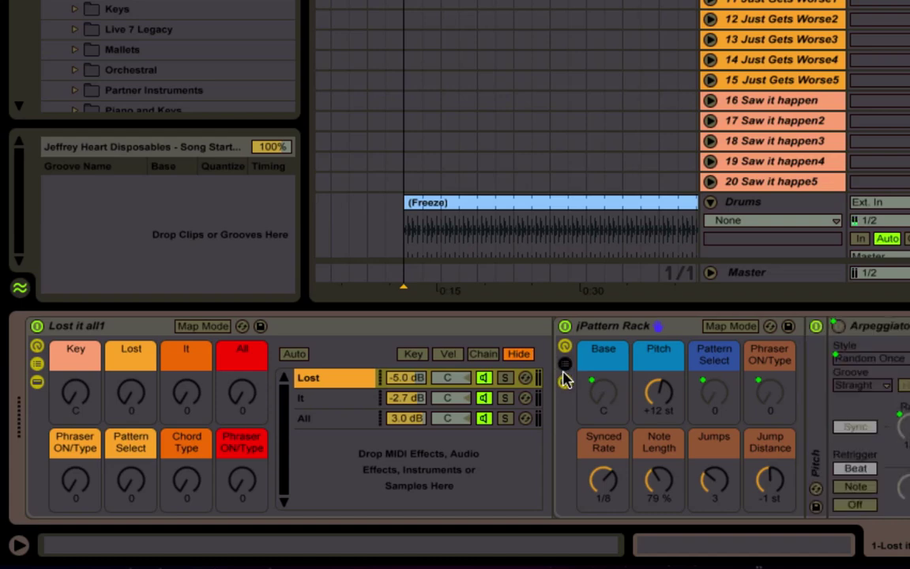
click(565, 382)
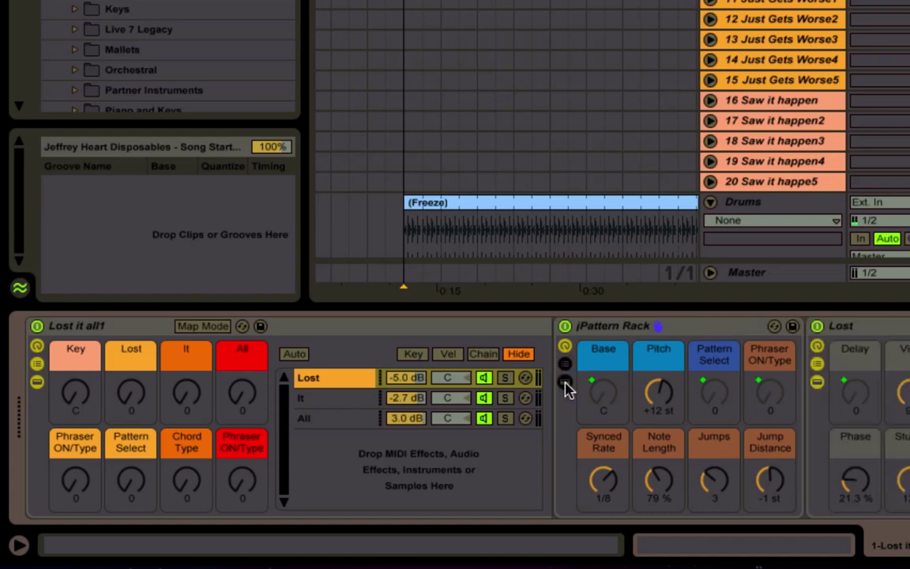
Try out the Pattern Select and red Phraser ON/Type macros of the Lost it all1 rack and return them to 0
click(118, 328)
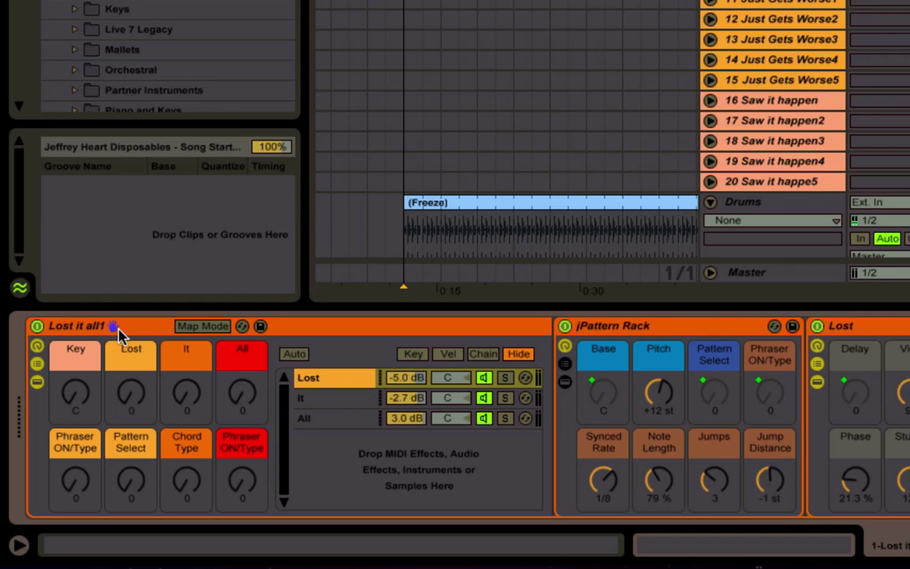
drag(141, 480, 132, 497)
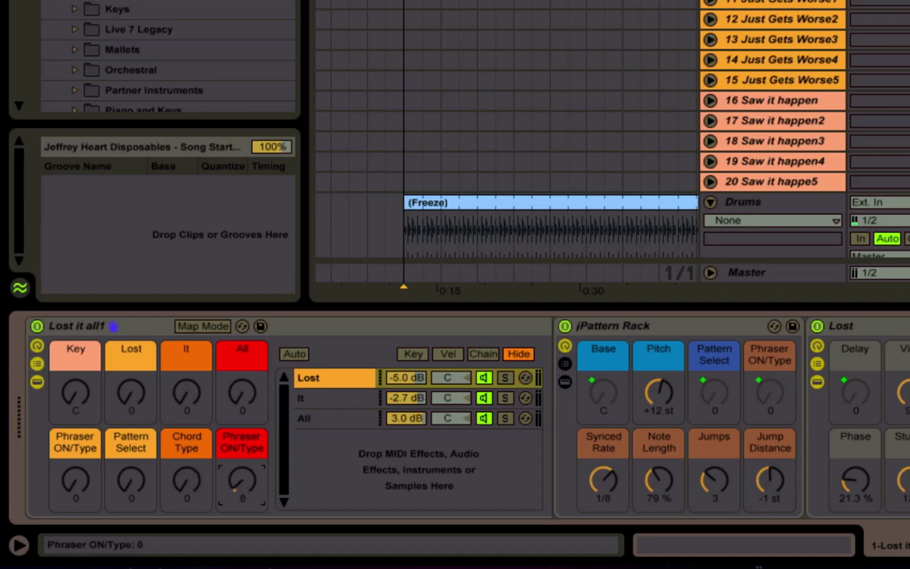
drag(242, 479, 241, 466)
click(75, 480)
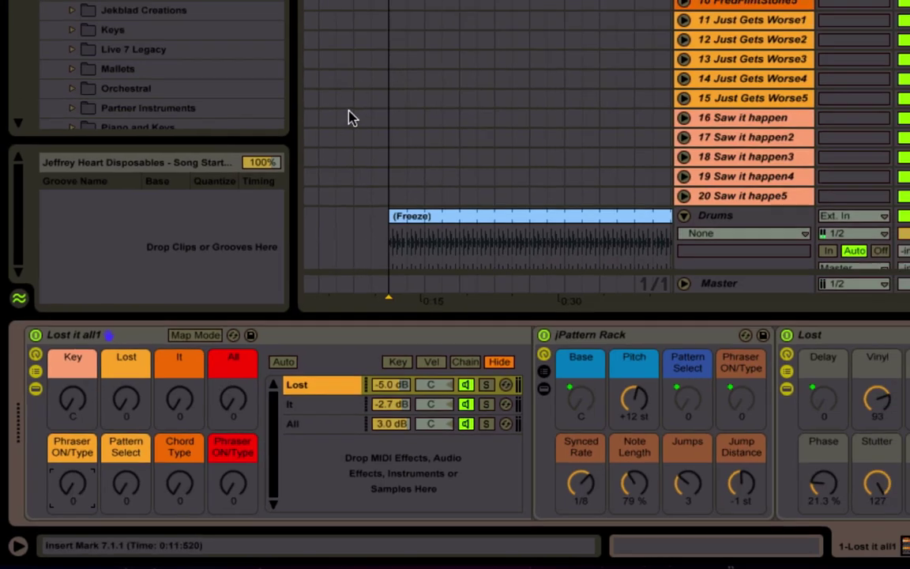
Start recording into the first clip slot of the 22 Audio track in Session View and return to the Arrangement
key(Tab)
scroll(606, 83, right, 5)
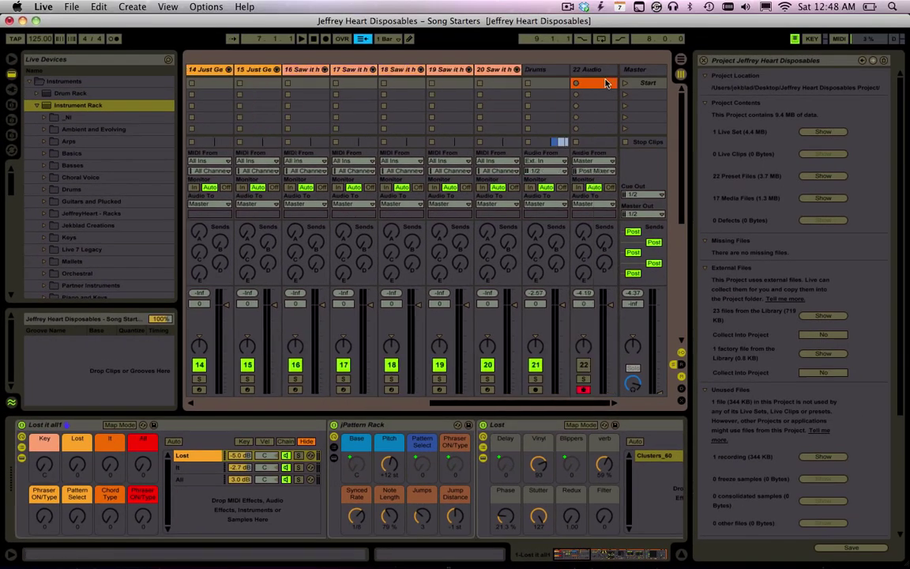
click(579, 86)
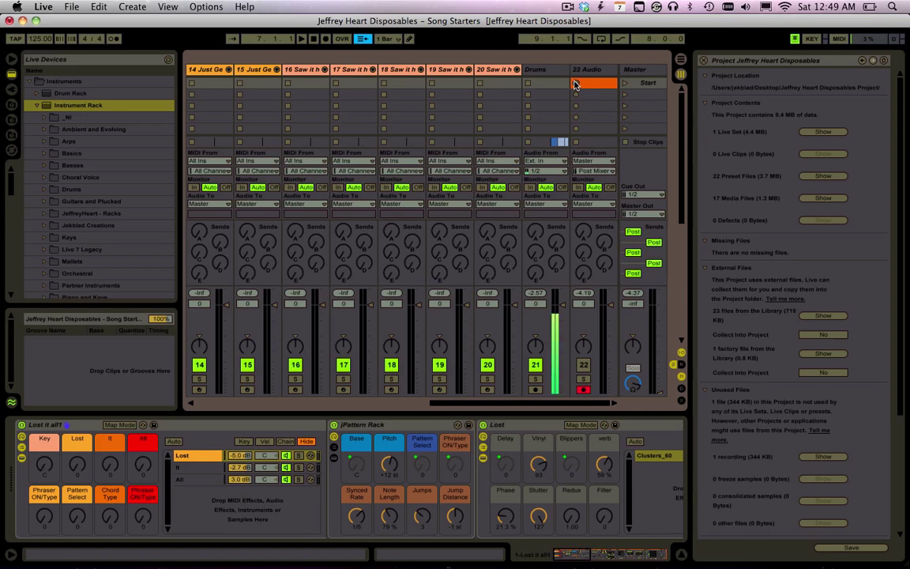
key(Tab)
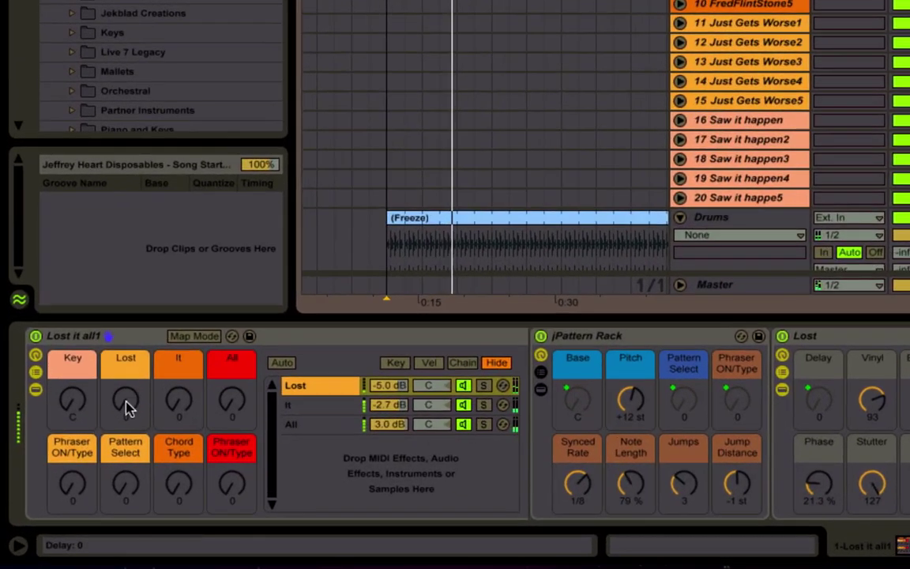
Loop the Lost it all1 clip from 9.1.1 to 17.1.1 while sweeping the Lost macro up to 97 and back to 0
drag(77, 465, 77, 456)
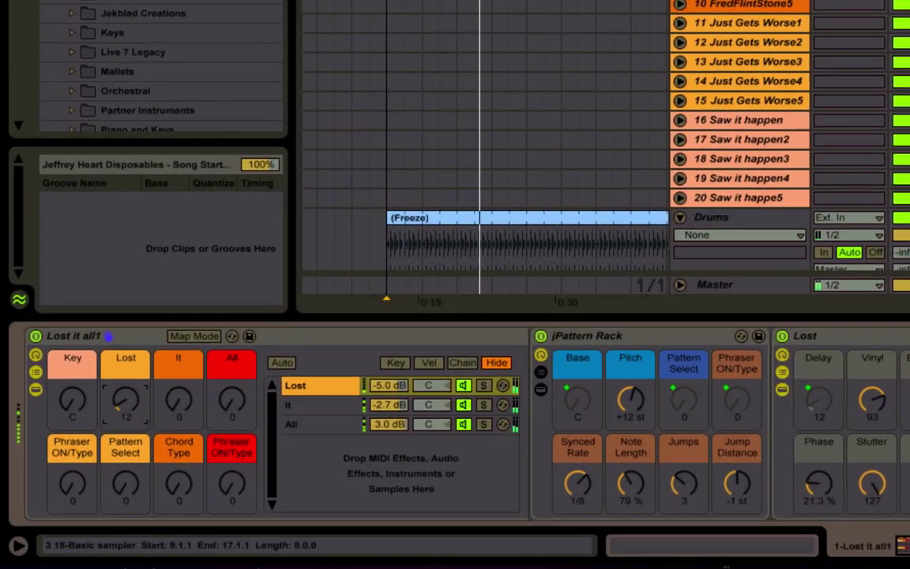
click(489, 4)
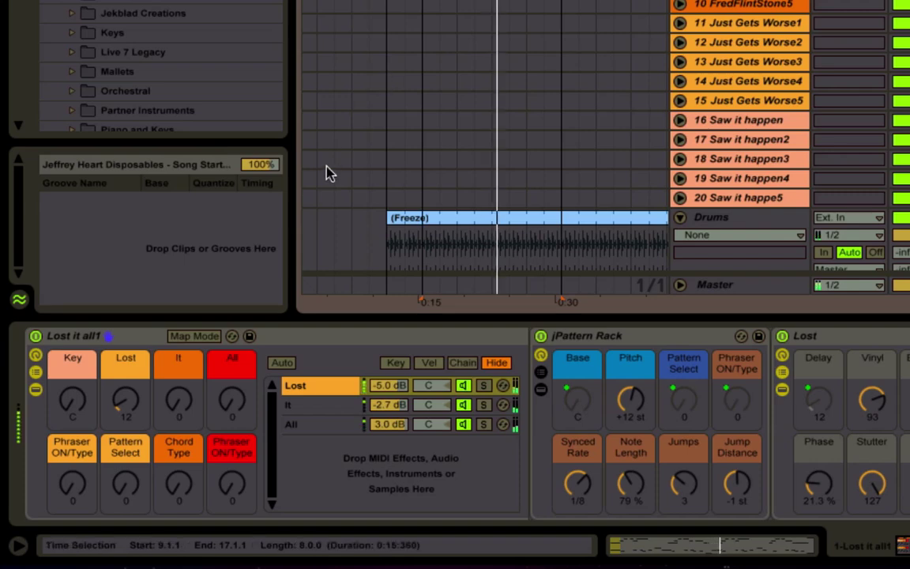
drag(125, 401, 125, 335)
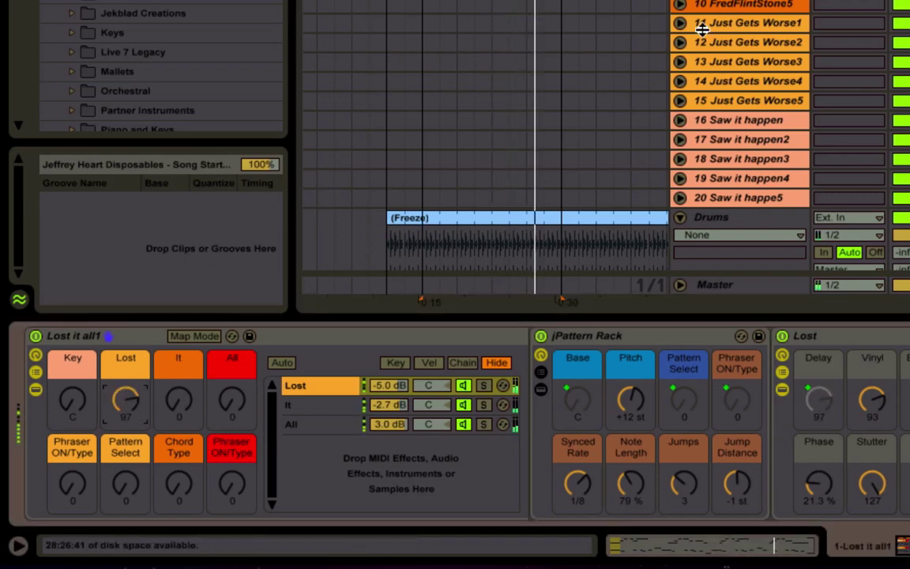
drag(135, 424, 126, 464)
Set the Lost it all1 rack's It macro to 59, All to 71 and Chord Type to 8
drag(180, 395, 180, 349)
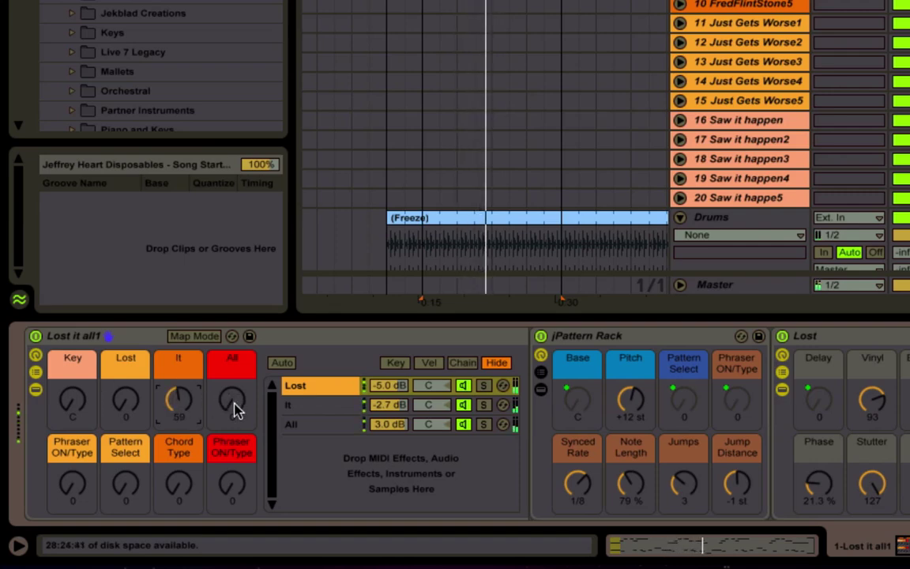
drag(235, 406, 235, 395)
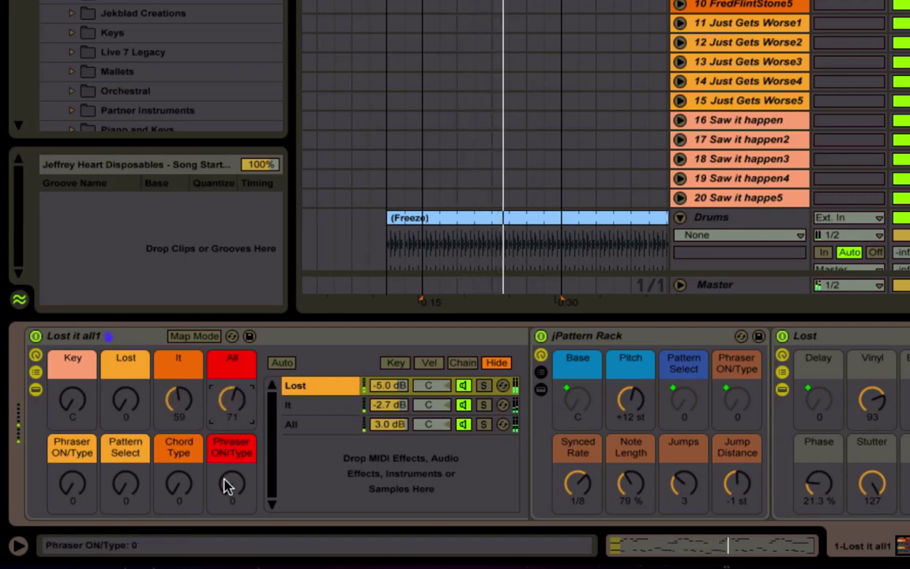
drag(182, 483, 182, 487)
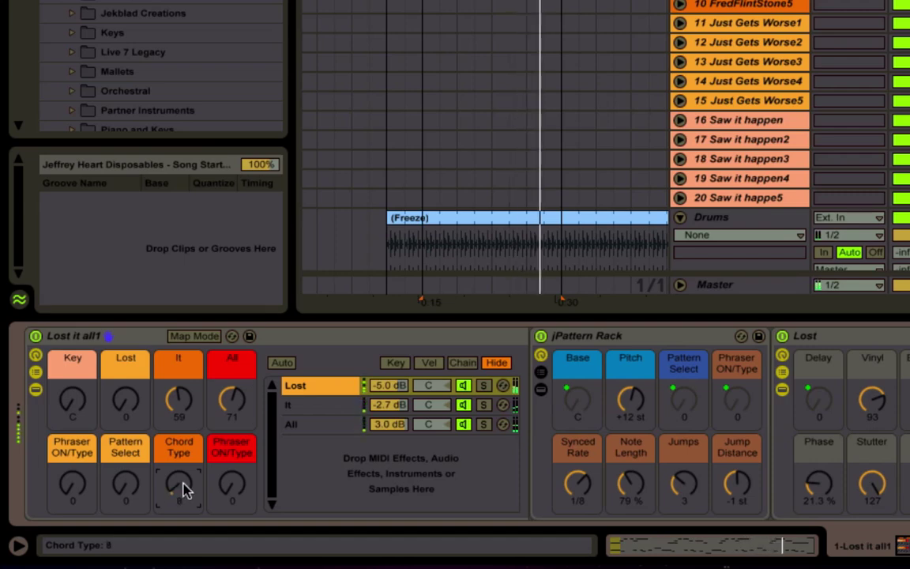
Set the red Phraser ON/Type macro of the Lost it all1 rack to 65 and Pattern Select to 40
mouse_move(239, 494)
mouse_down()
mouse_move(235, 482)
mouse_move(234, 492)
mouse_up()
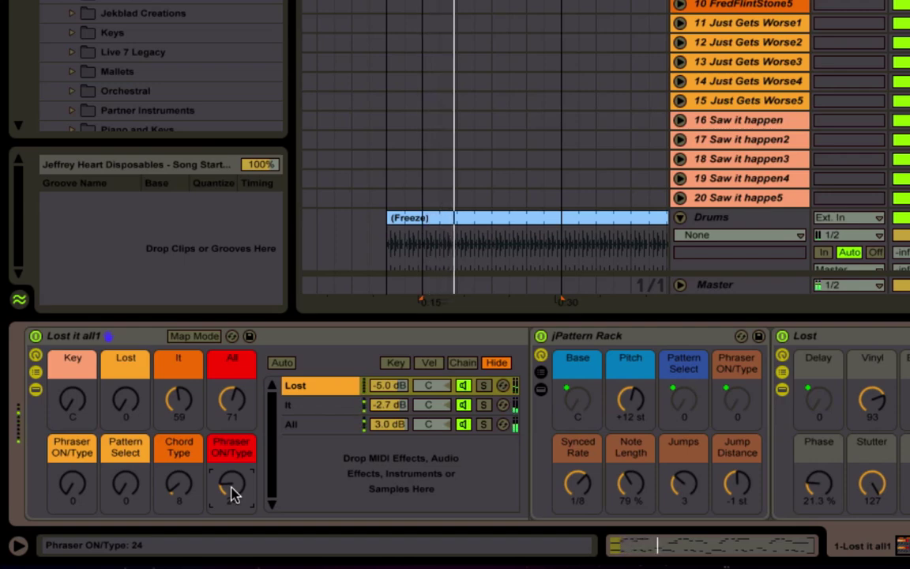
drag(232, 487, 233, 472)
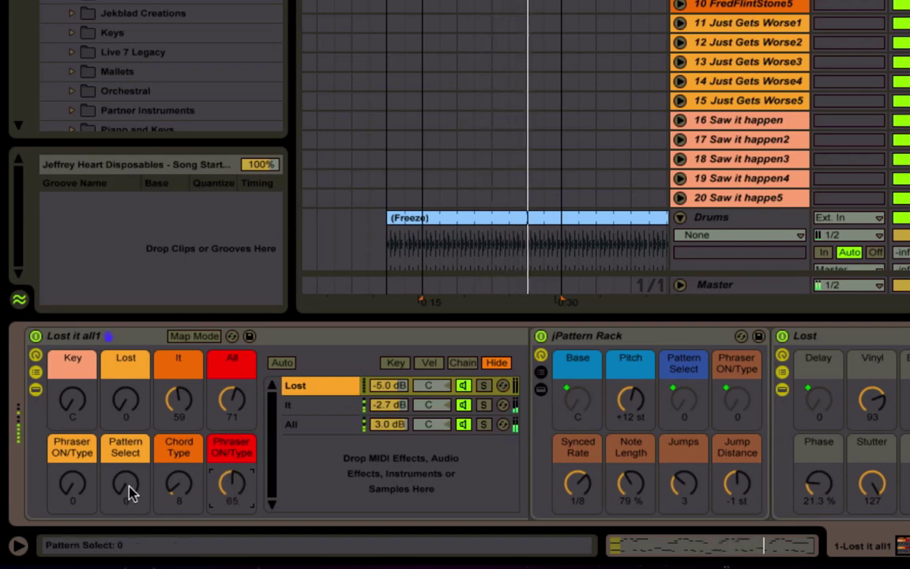
drag(130, 493, 130, 461)
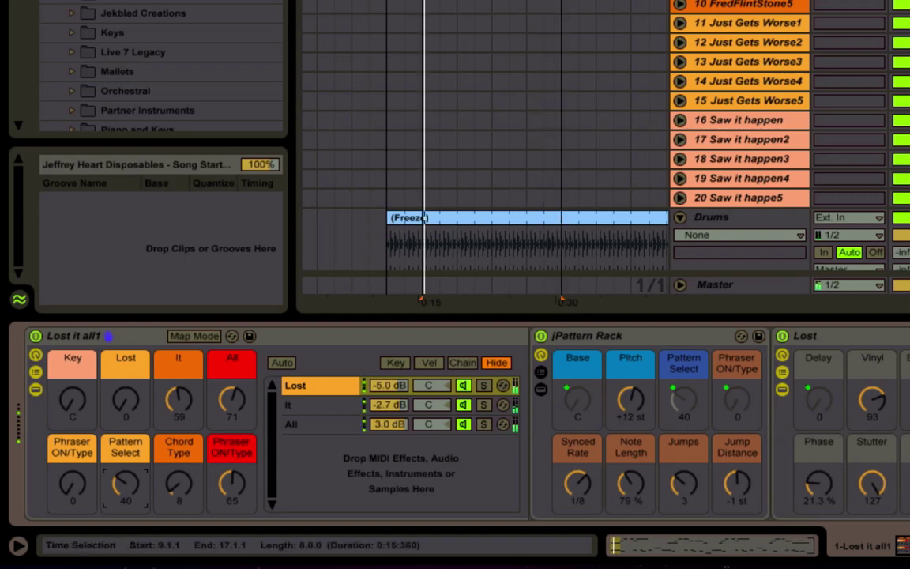
Open the Lost it all1 clip's MIDI notes and play from an insert mark at 1.2.1
double_click(521, 219)
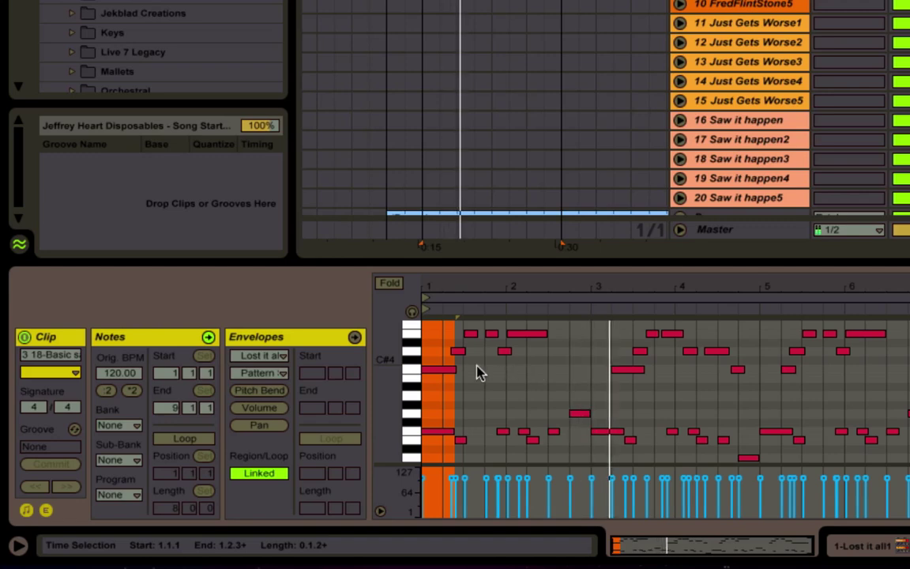
click(438, 418)
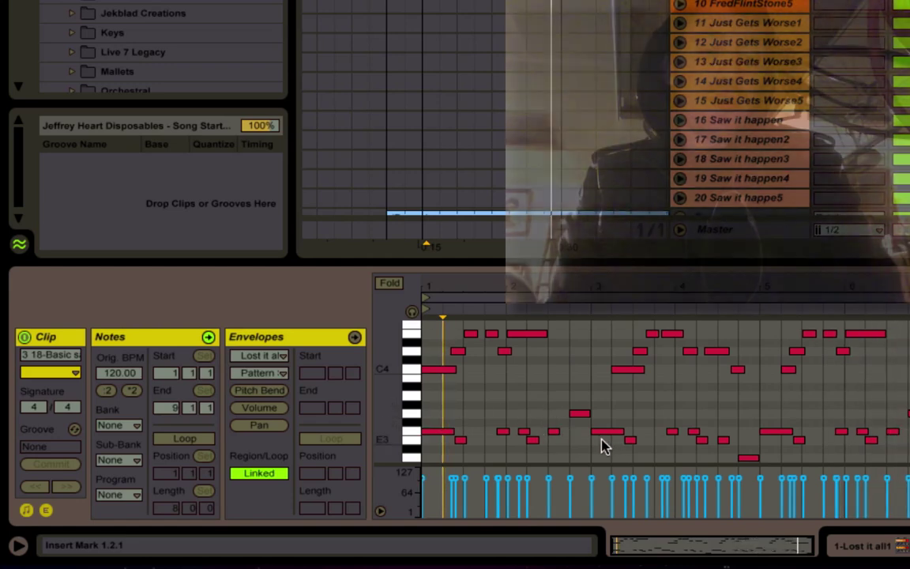
key(space)
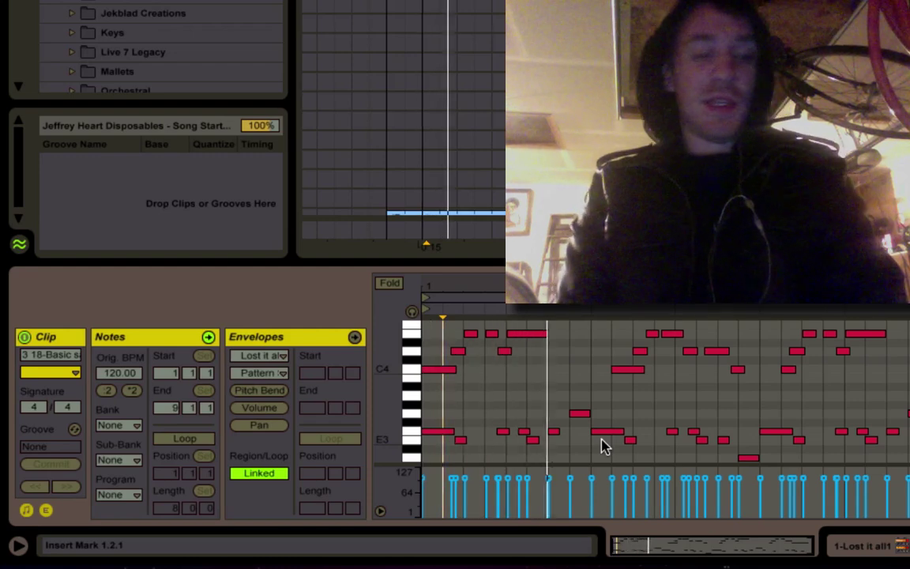
Select the clip's lower notes and its upper C4 to E4 notes in turn to compare the two parts, and deselect them
drag(449, 418, 656, 440)
click(473, 392)
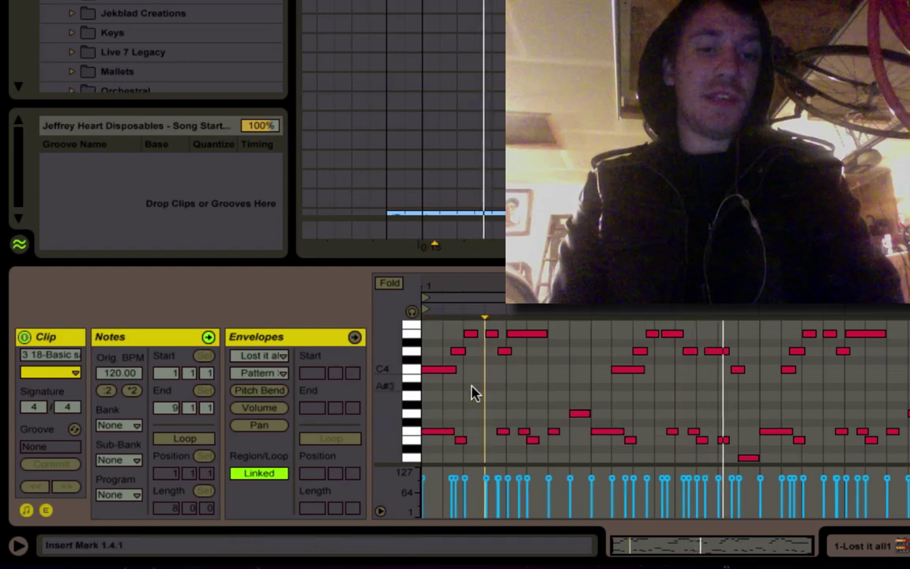
drag(446, 385, 807, 324)
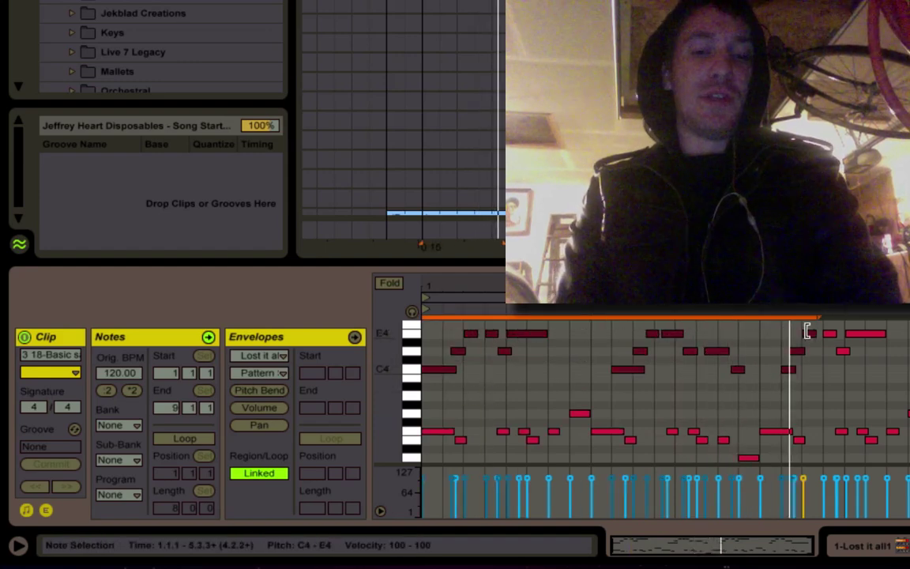
click(760, 395)
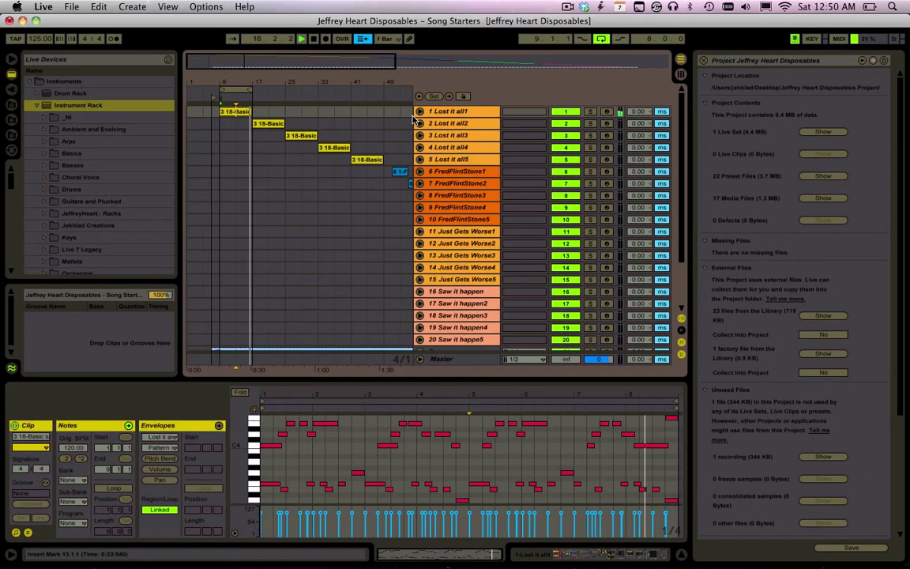
Select the Lost it all2 track in the zoomed-out Arrangement to show its rack
scroll(378, 162, down, 5)
scroll(379, 162, up, 5)
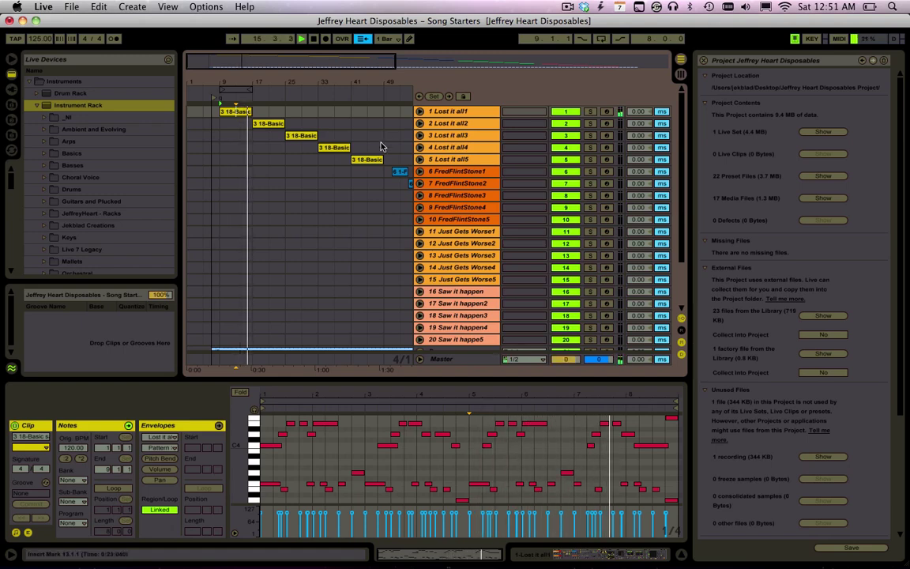
click(456, 122)
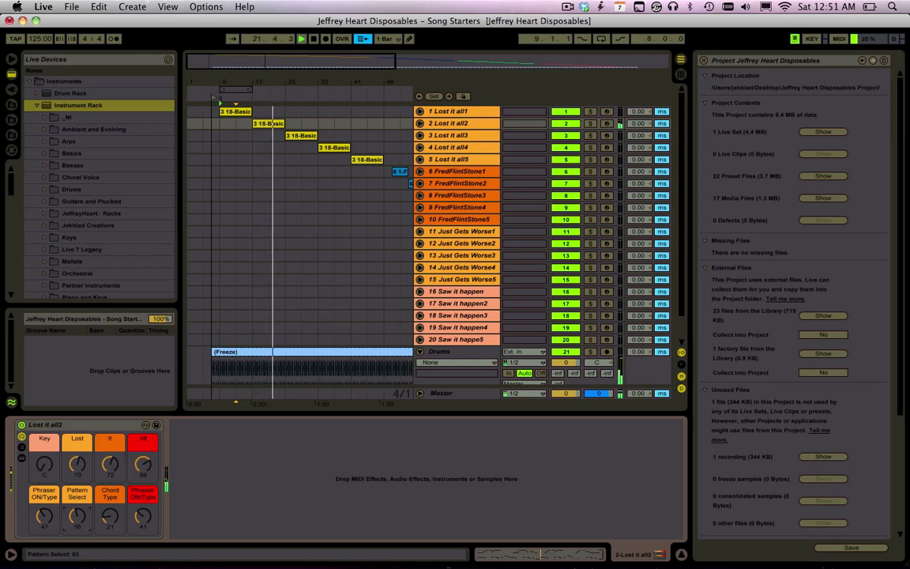
Set the Pattern Select macro of the Lost it all2 rack to 62
drag(78, 515, 79, 516)
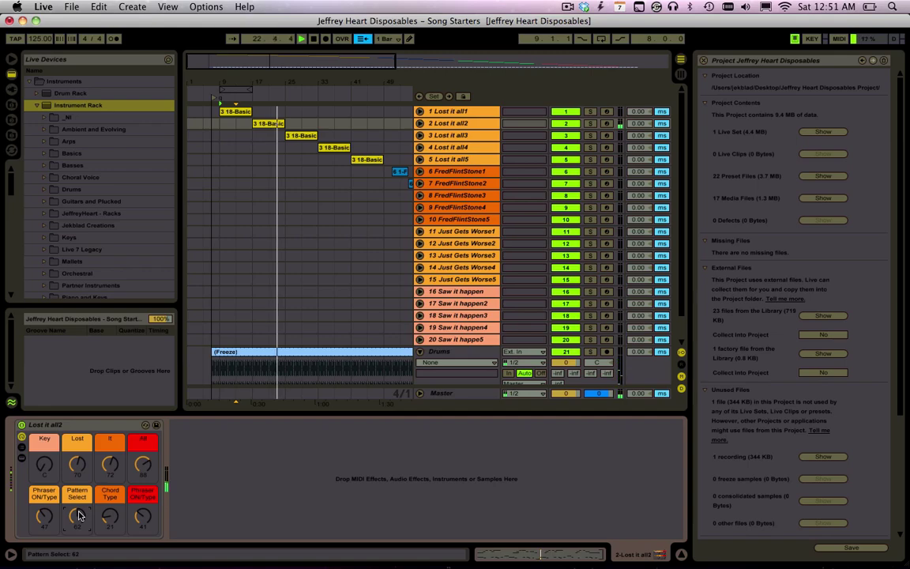
key(Tab)
key(Tab)
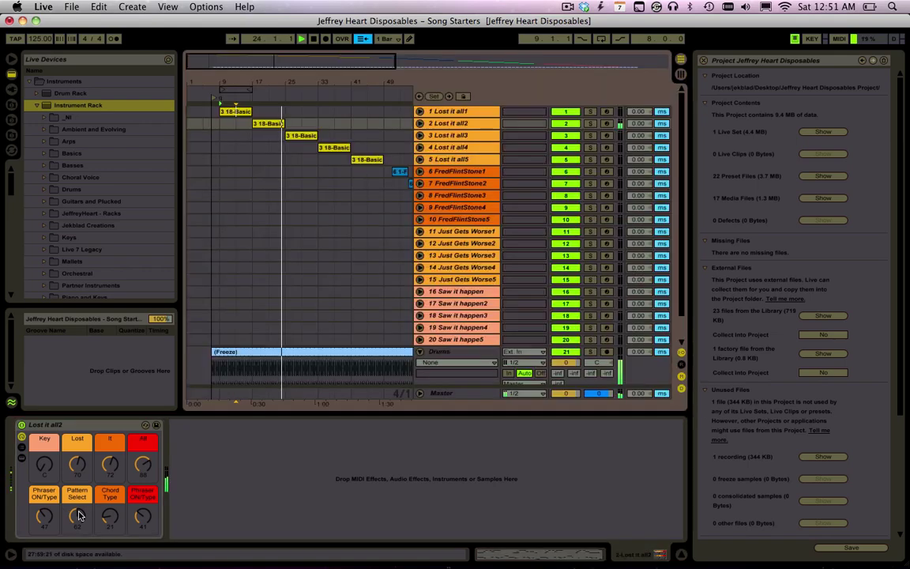
Select the Lost it all3 and Lost it all4 tracks in turn during playback to show their racks
click(474, 135)
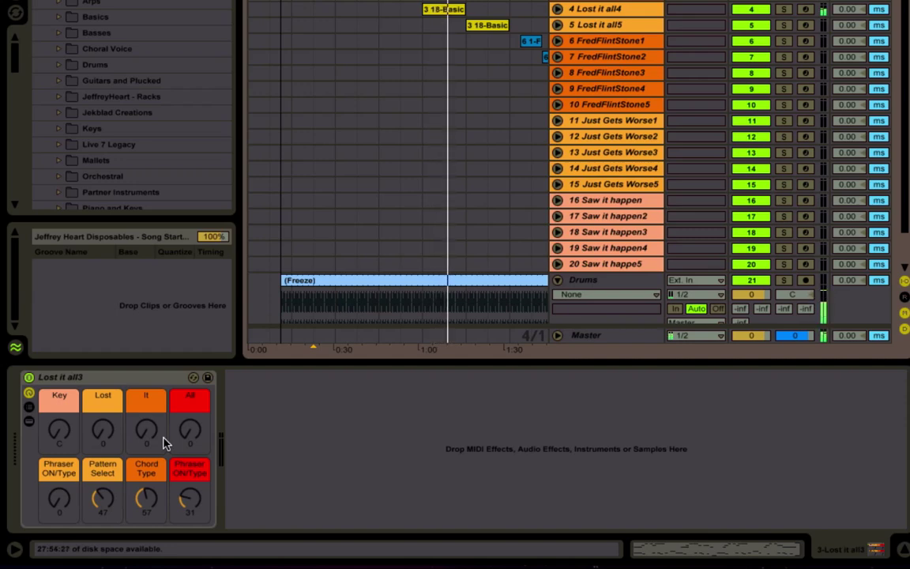
text(It)
key(Return)
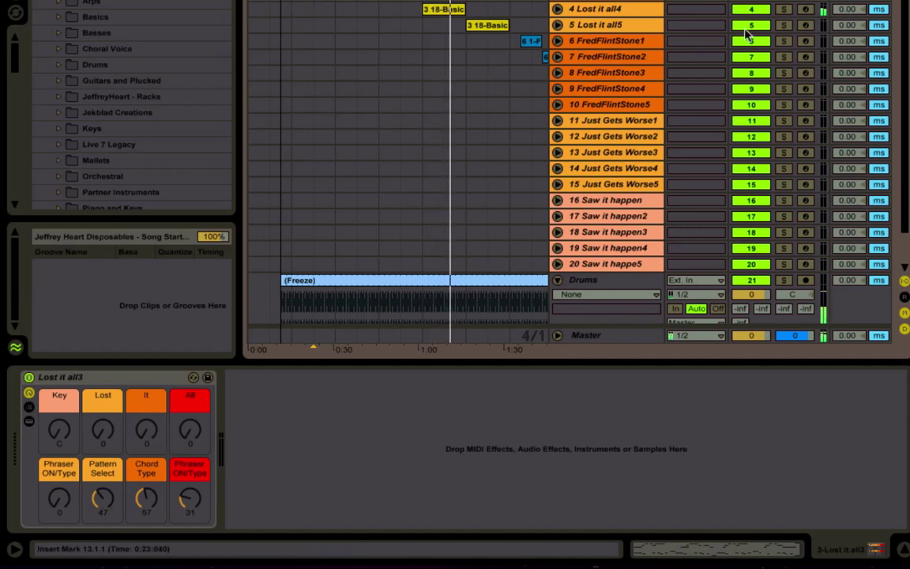
click(654, 8)
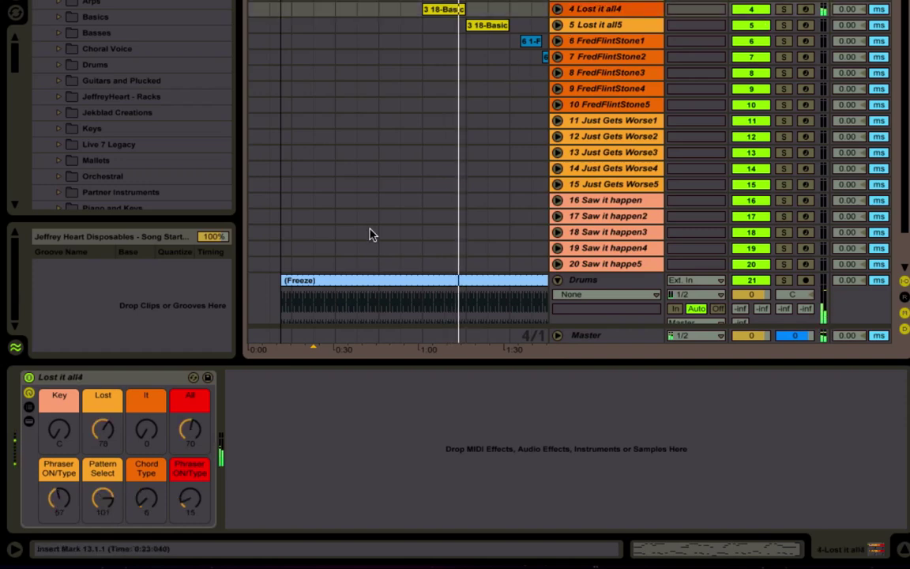
On the Lost it all5 rack, set the Lost macro to 45, the orange Phraser ON/Type to 45 and Pattern Select to 44
click(613, 26)
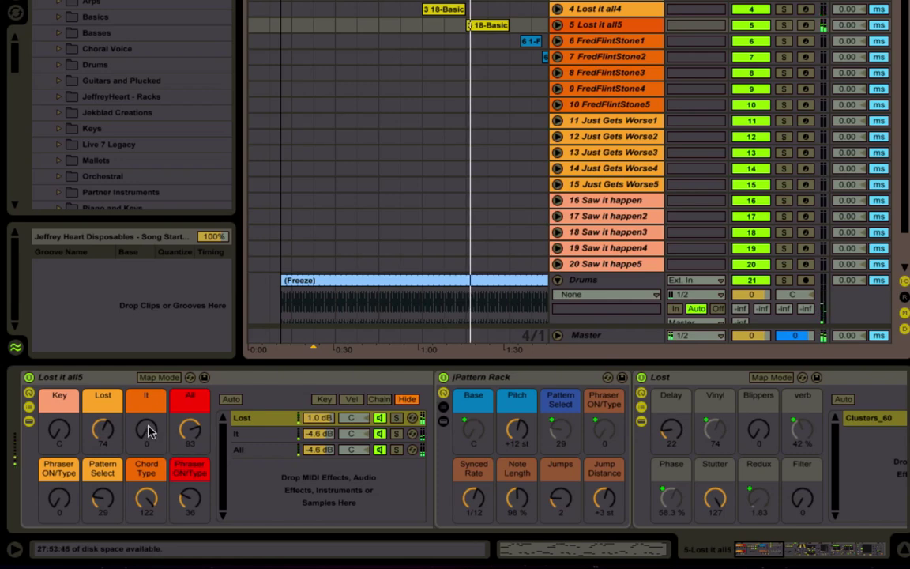
drag(105, 429, 105, 466)
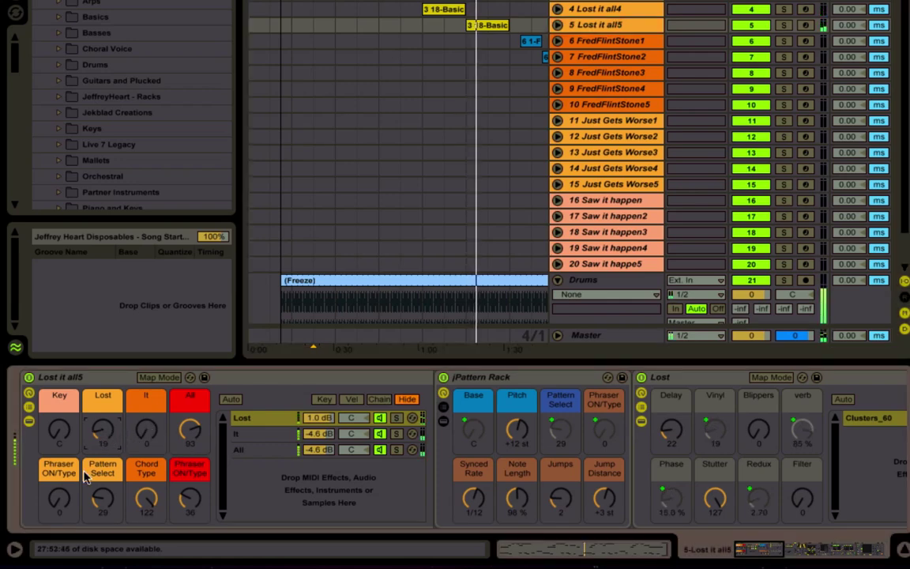
drag(66, 501, 101, 478)
drag(102, 429, 105, 413)
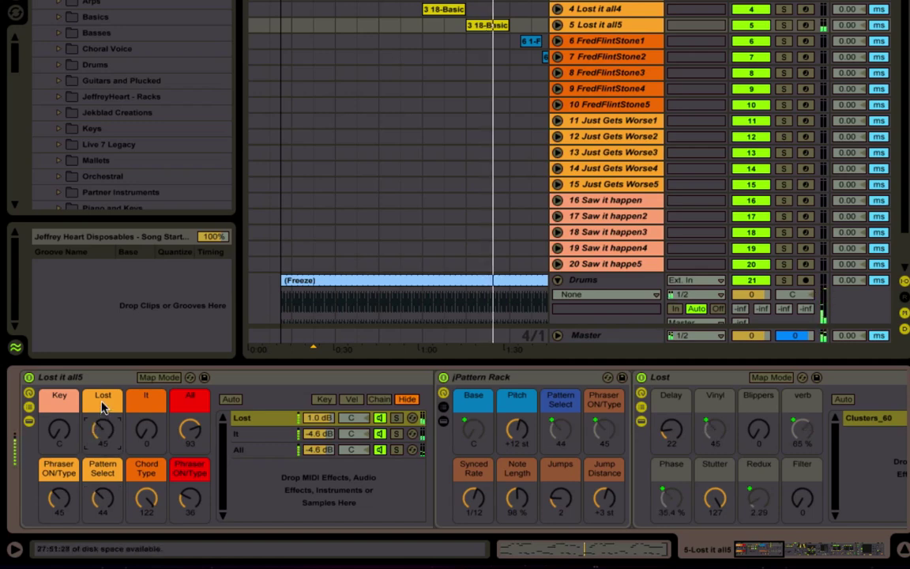
Show the FredFlintStone1 track's rack and select its clip in the Arrangement
click(332, 158)
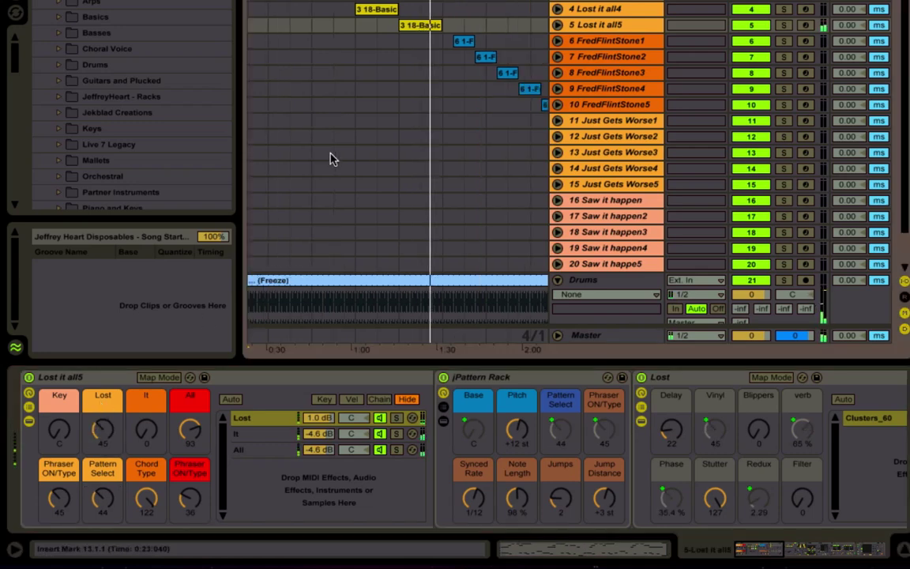
click(607, 39)
click(907, 3)
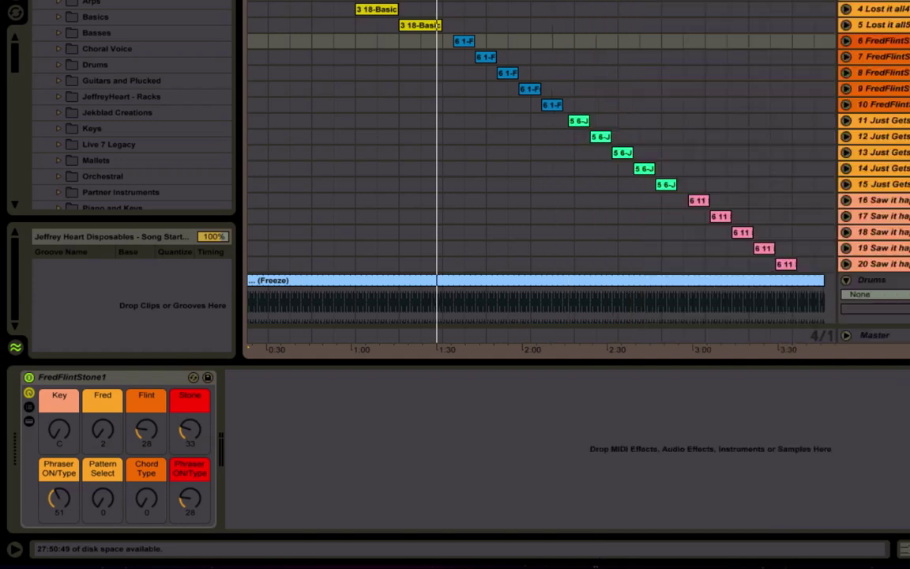
click(467, 42)
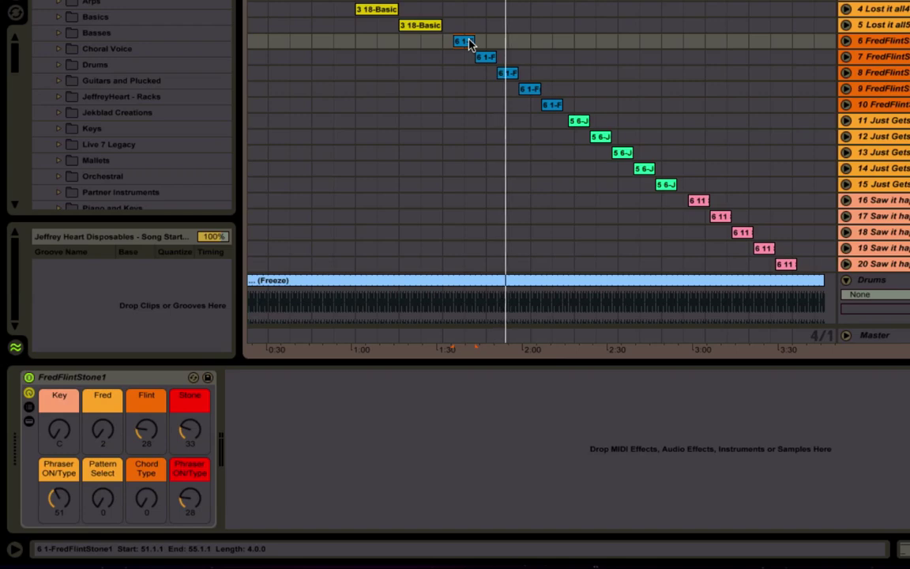
Select the FredFlintStone3, FredFlintStone4 and FredFlintStone5 tracks in turn during playback to show their racks
click(900, 74)
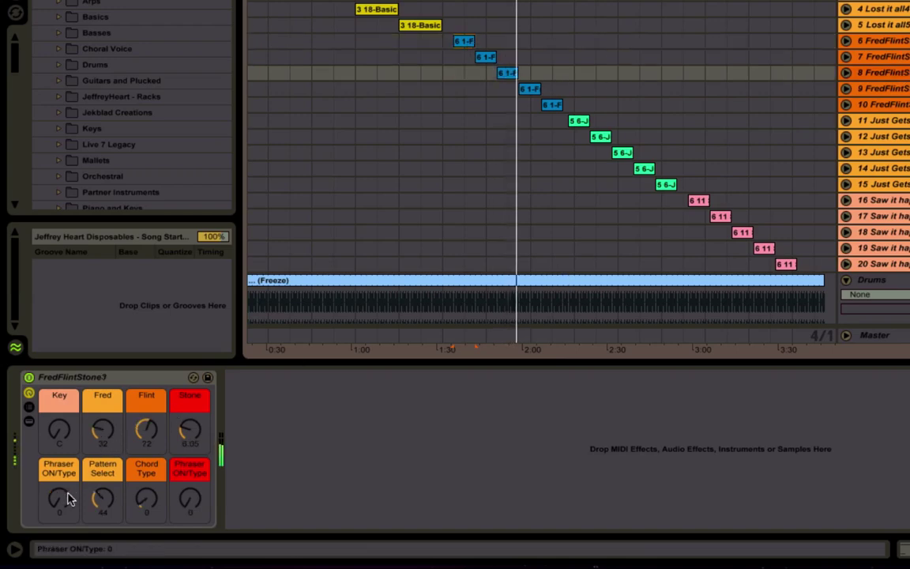
click(888, 88)
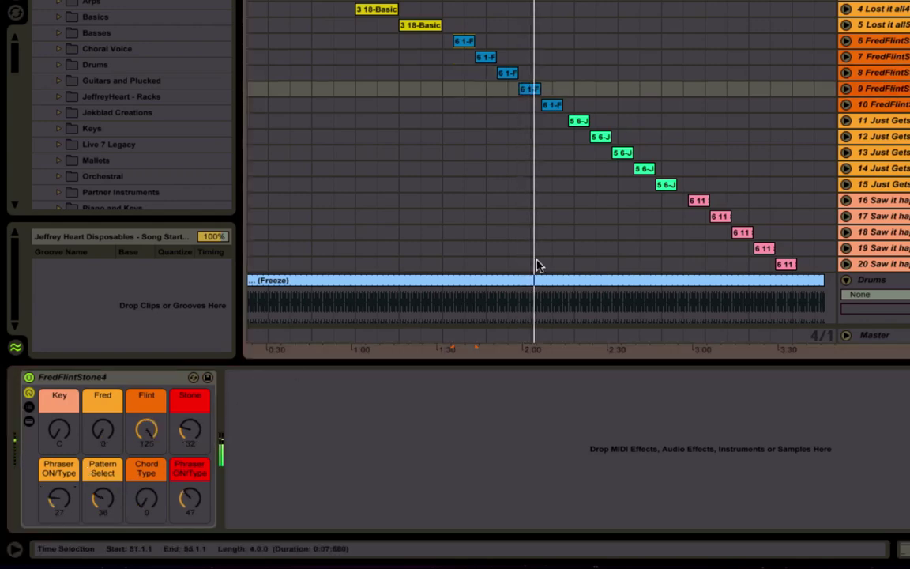
click(883, 105)
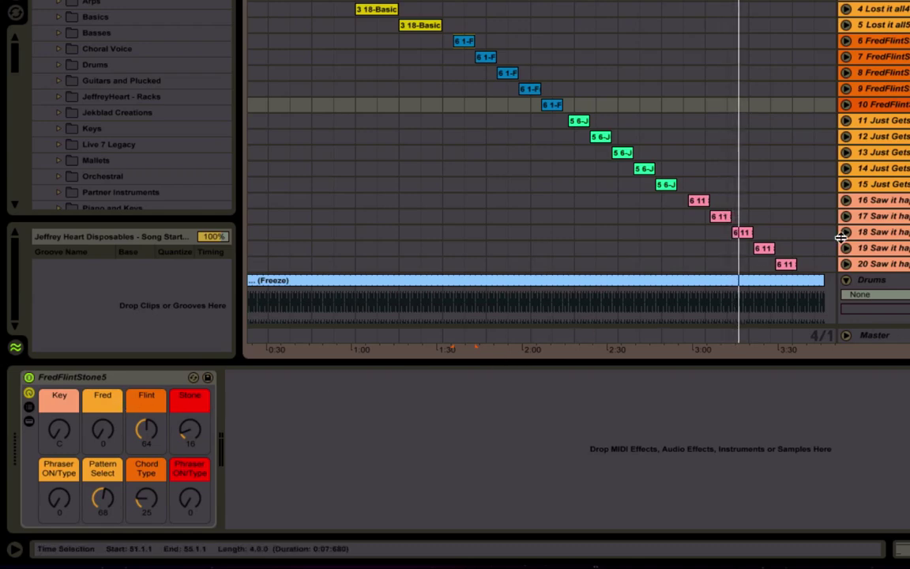
Show the Saw it happen3, 4 and 5 racks in turn, trying Saw it happen4's red Phraser ON/Type at 26 and resetting it to 0
click(865, 237)
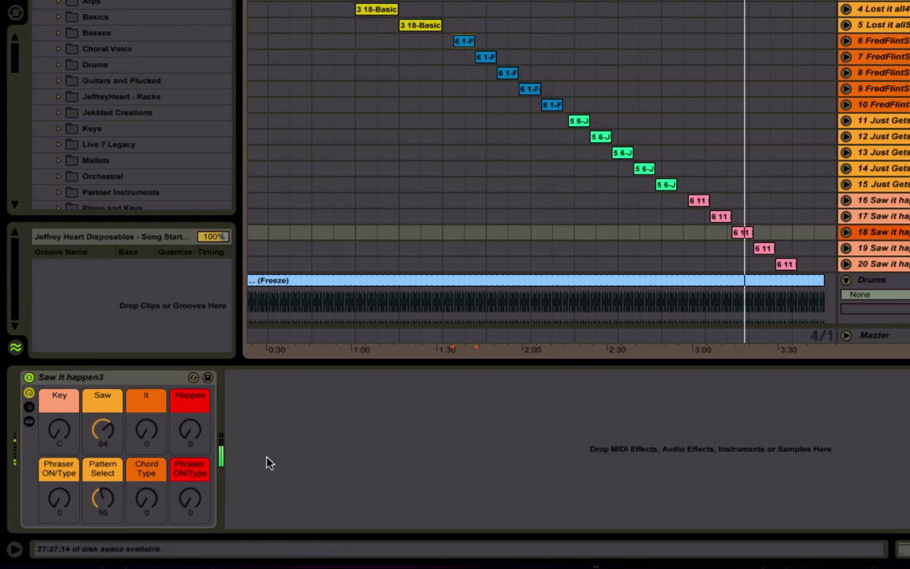
click(839, 248)
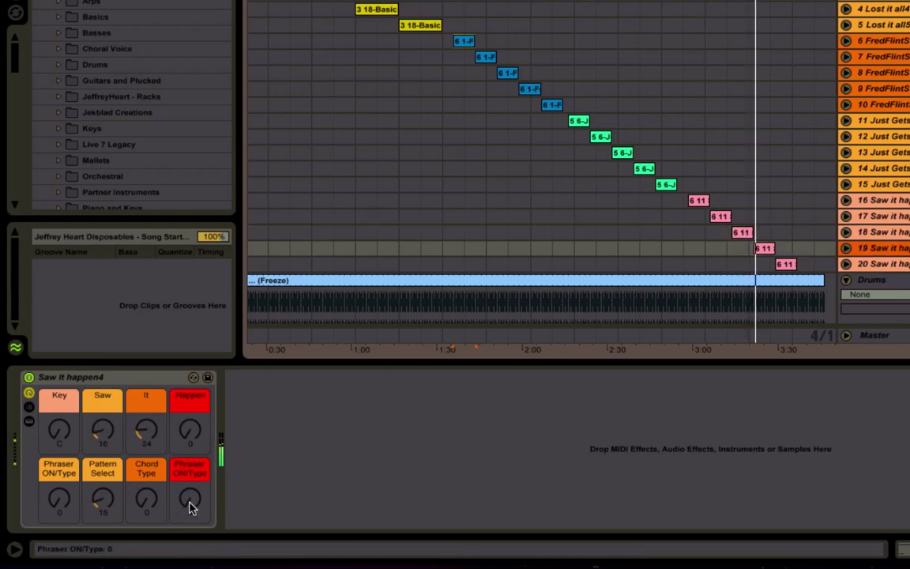
drag(189, 504, 190, 500)
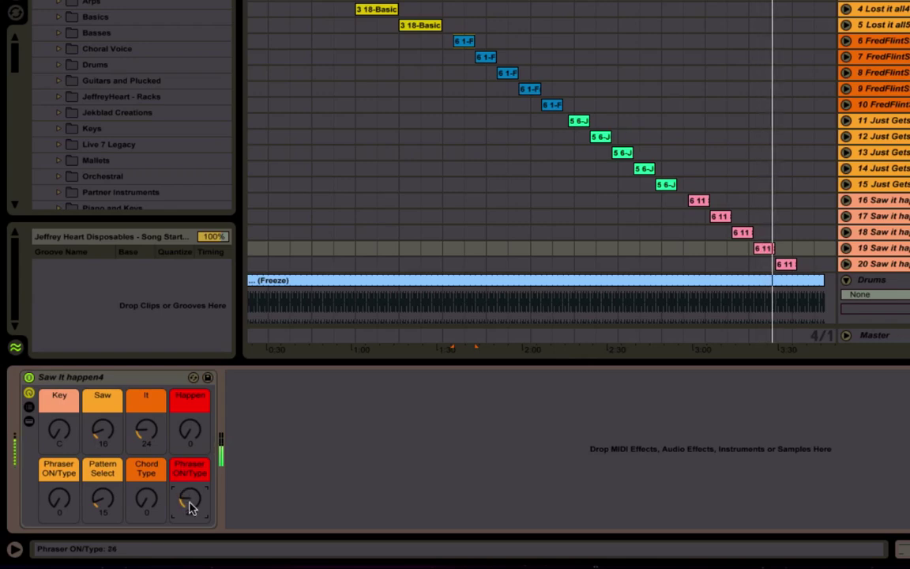
drag(190, 507, 190, 517)
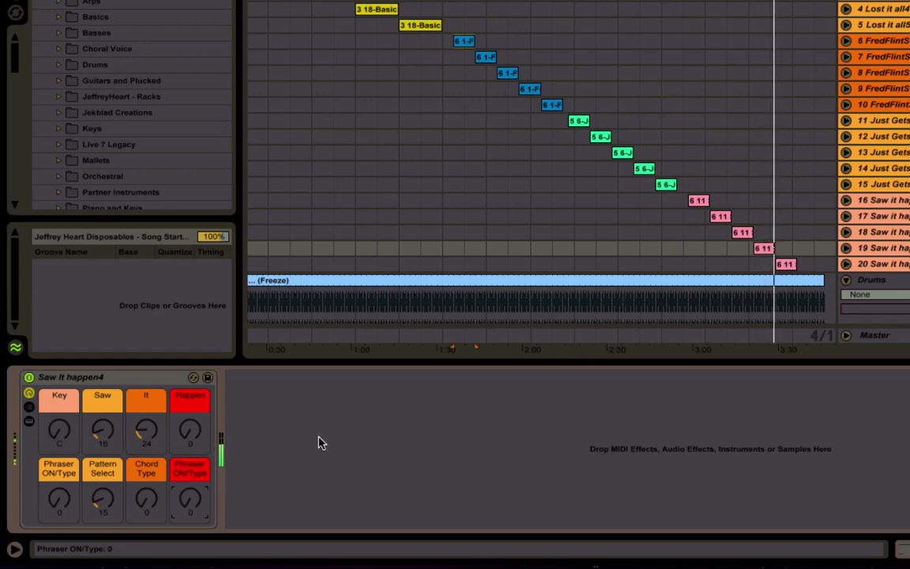
click(903, 267)
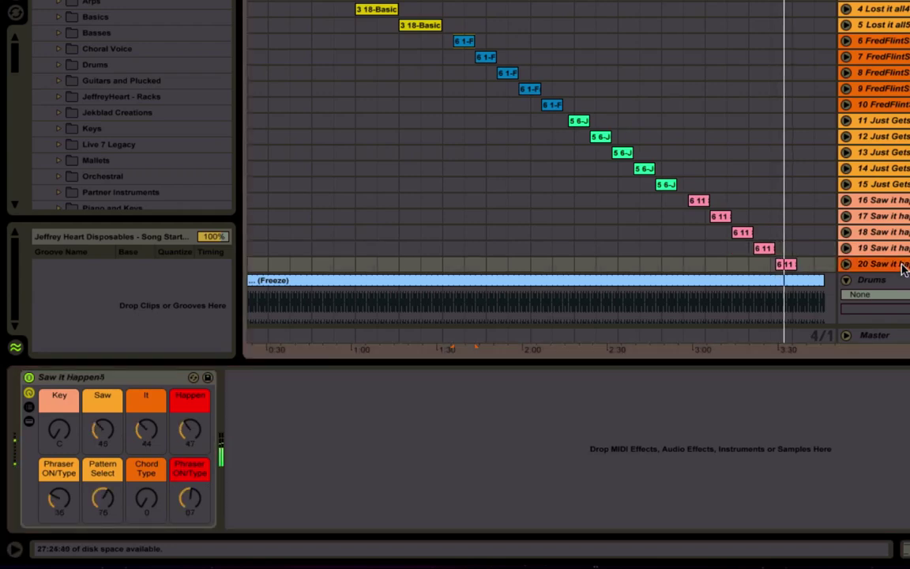